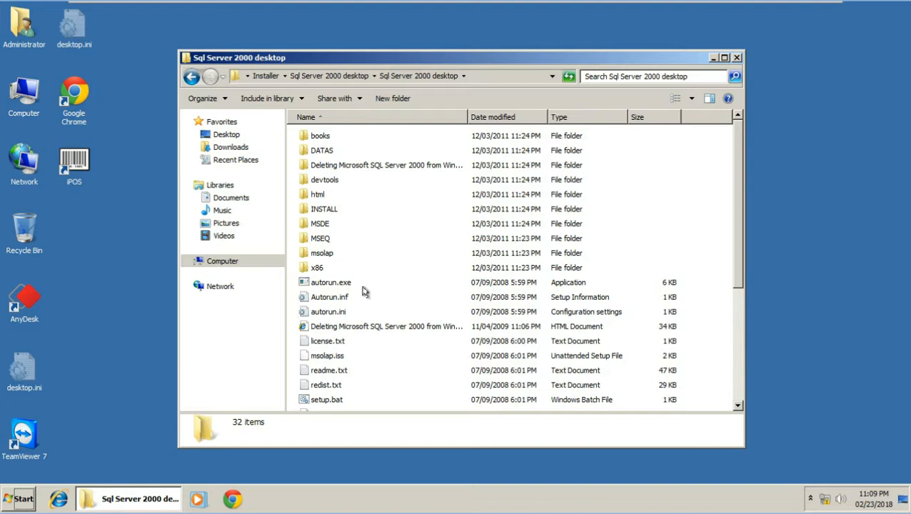
# Step: Try to run autorun.exe from the Sql Server 2000 desktop folder
pyautogui.doubleClick(339, 283)
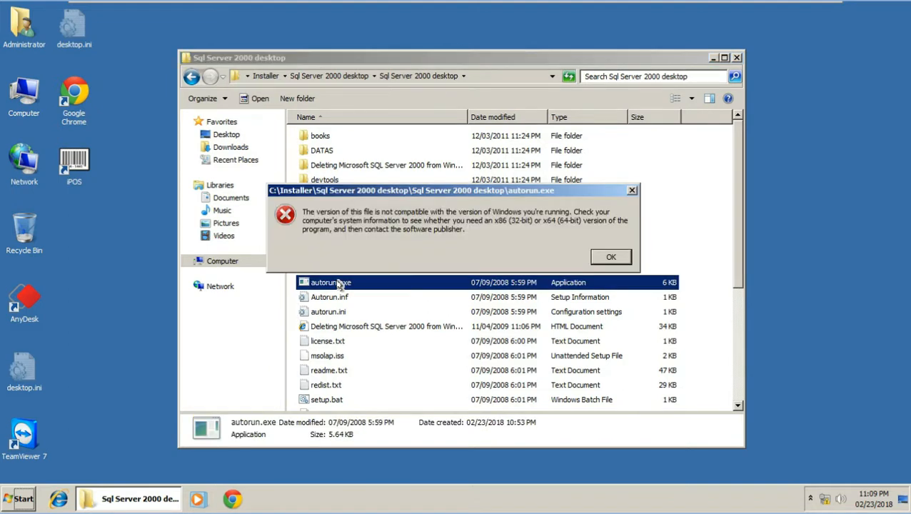
pyautogui.click(609, 258)
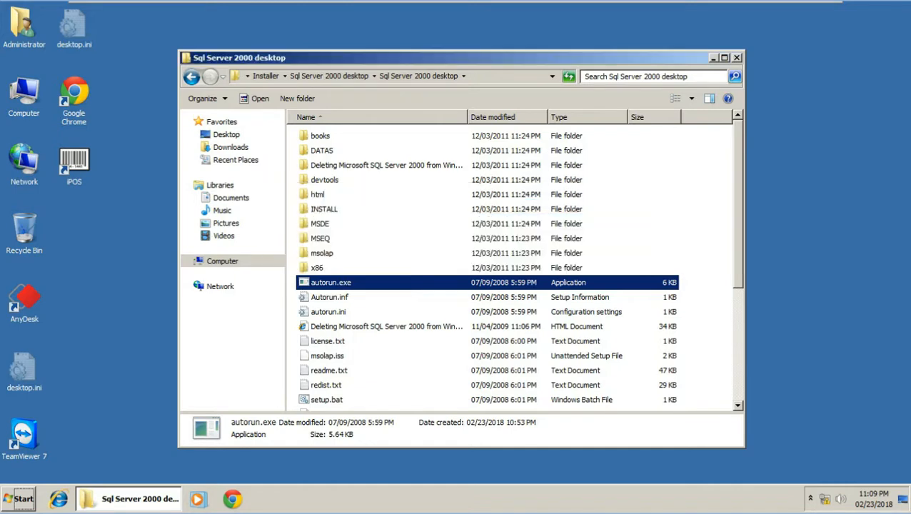
pyautogui.doubleClick(337, 285)
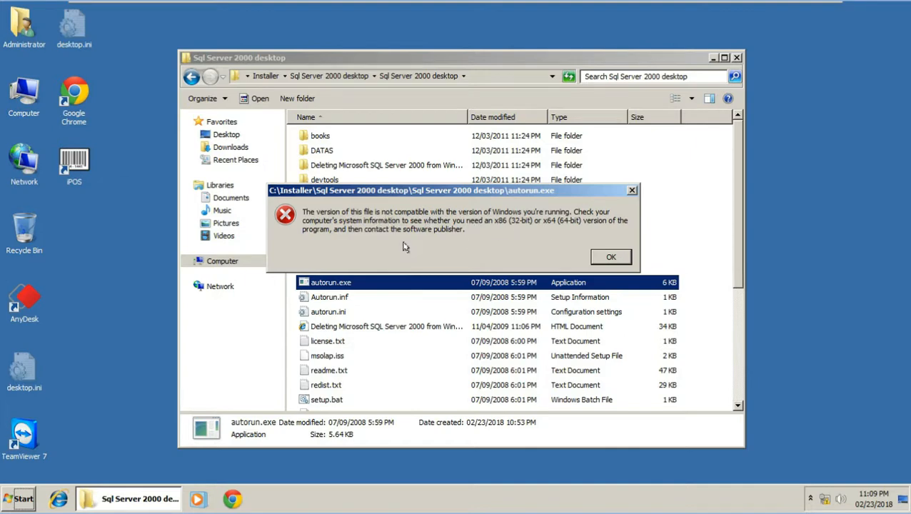
pyautogui.click(611, 256)
# Step: Open the setup folder inside x86 and look through its files for the SQL Server setup program
pyautogui.doubleClick(316, 267)
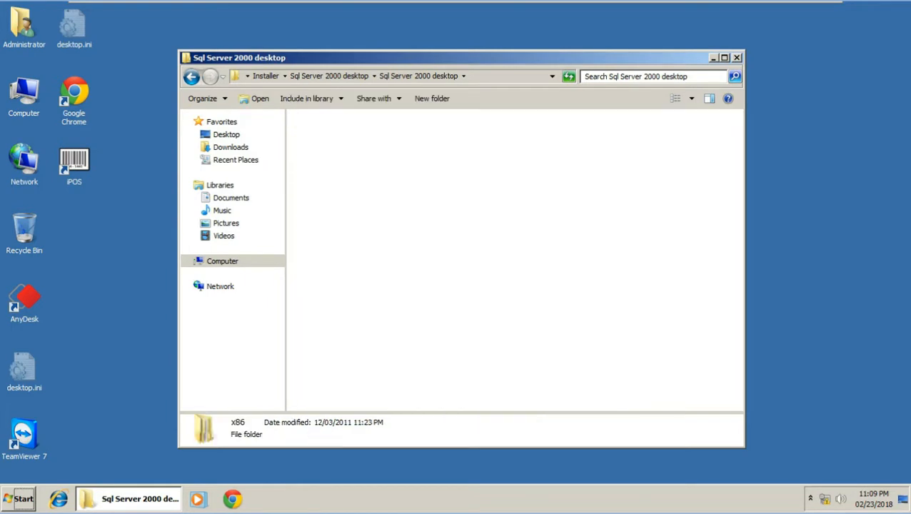
pyautogui.doubleClick(330, 253)
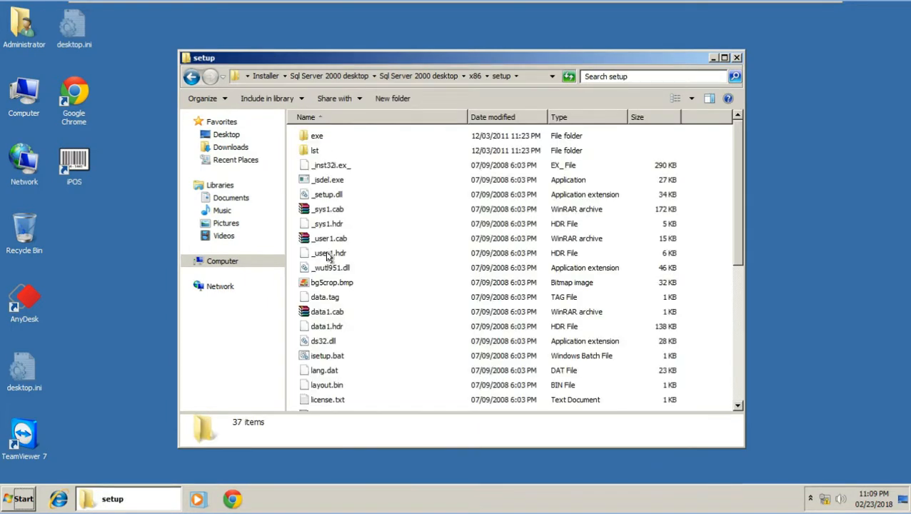
pyautogui.click(324, 316)
pyautogui.press('Down')
pyautogui.press('Down')
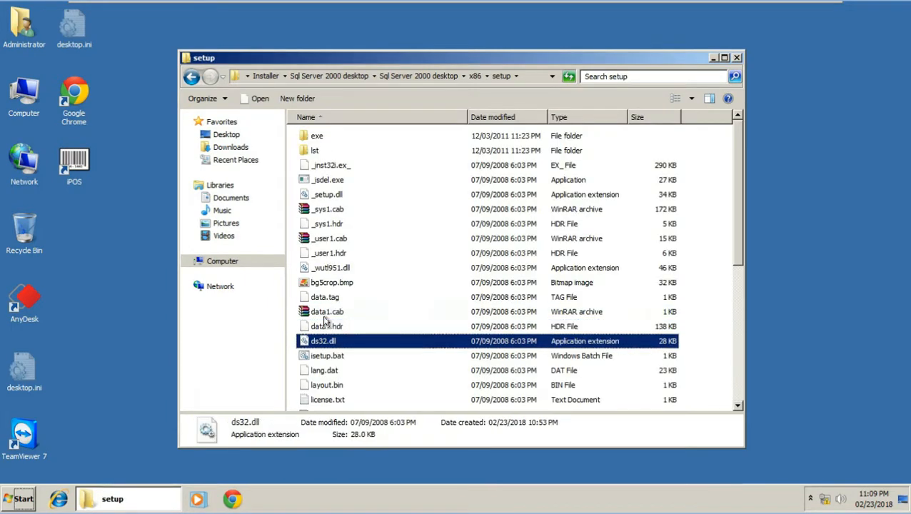
pyautogui.press('Down')
pyautogui.press('Down')
pyautogui.press('Down')
pyautogui.press('Down')
pyautogui.press('Down')
pyautogui.press('Down')
pyautogui.press('Down')
pyautogui.press('Down')
pyautogui.press('Down')
pyautogui.press('Down')
pyautogui.press('Down')
pyautogui.press('Down')
pyautogui.press('Down')
pyautogui.press('Down')
pyautogui.press('Down')
pyautogui.press('Down')
pyautogui.press('Down')
pyautogui.press('Down')
pyautogui.press('Down')
pyautogui.press('Down')
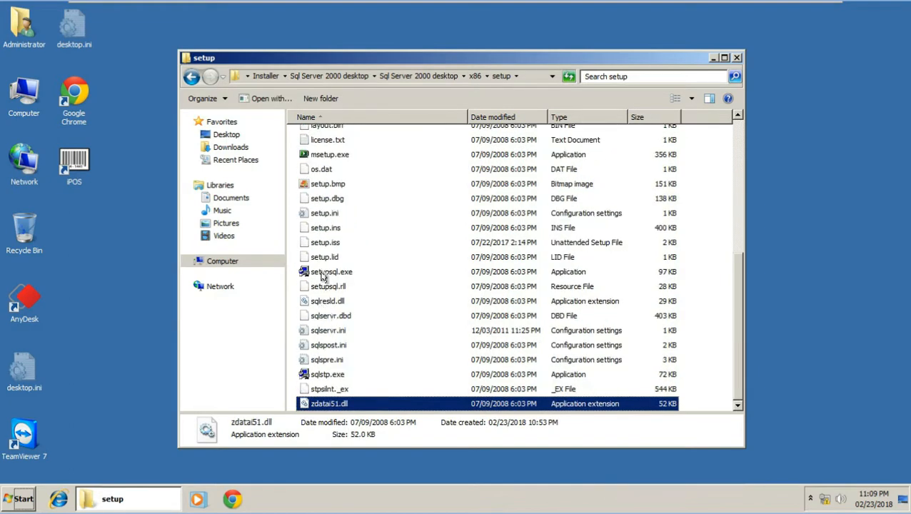
# Step: Run setupsql.exe and choose to run the program despite both compatibility warnings
pyautogui.click(322, 277)
pyautogui.doubleClick(322, 277)
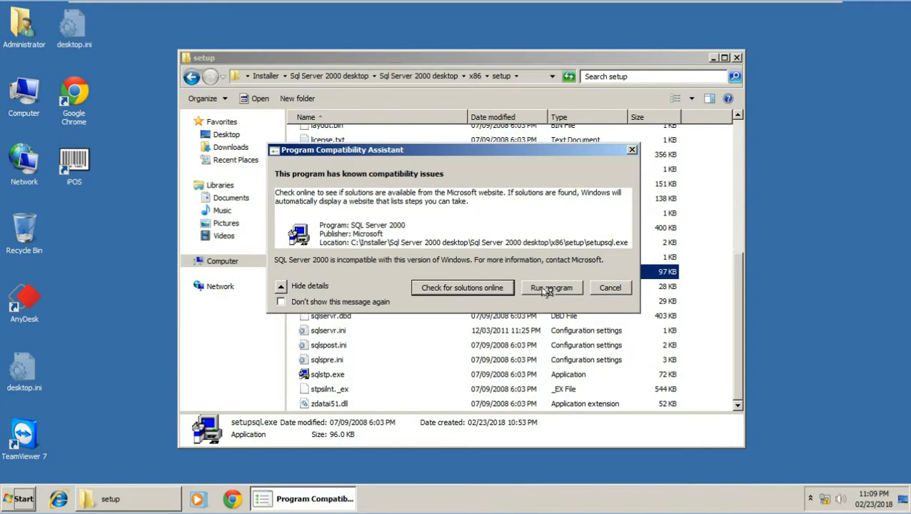
pyautogui.click(547, 292)
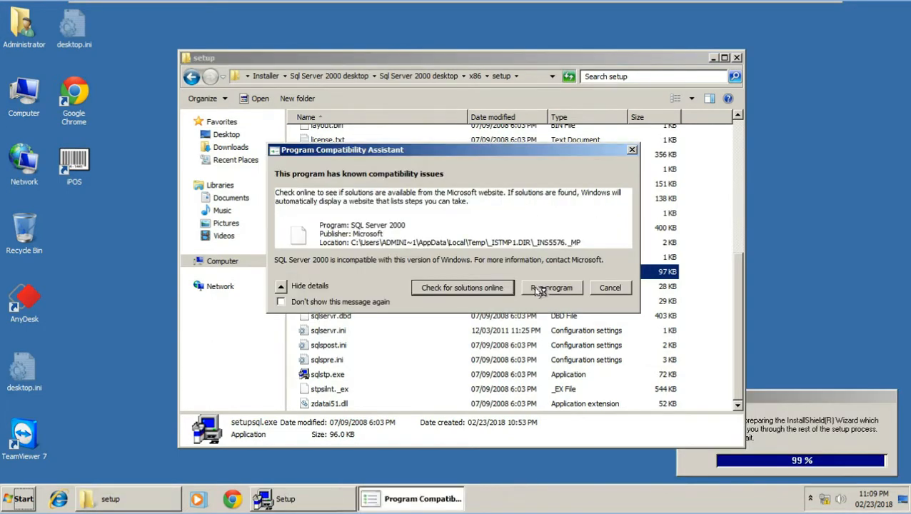
pyautogui.click(541, 290)
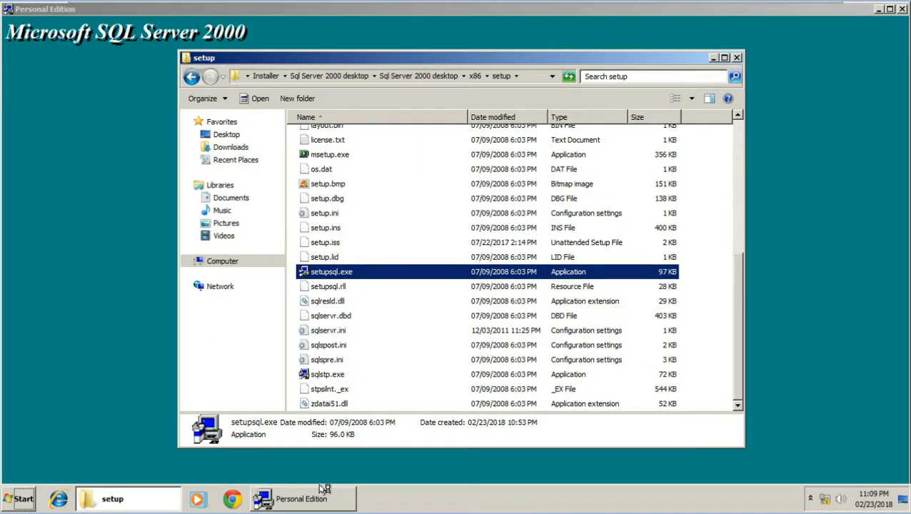
# Step: Bring the SQL Server 2000 setup wizard to the front and accept Local Computer as the installation target
pyautogui.click(323, 506)
pyautogui.click(520, 364)
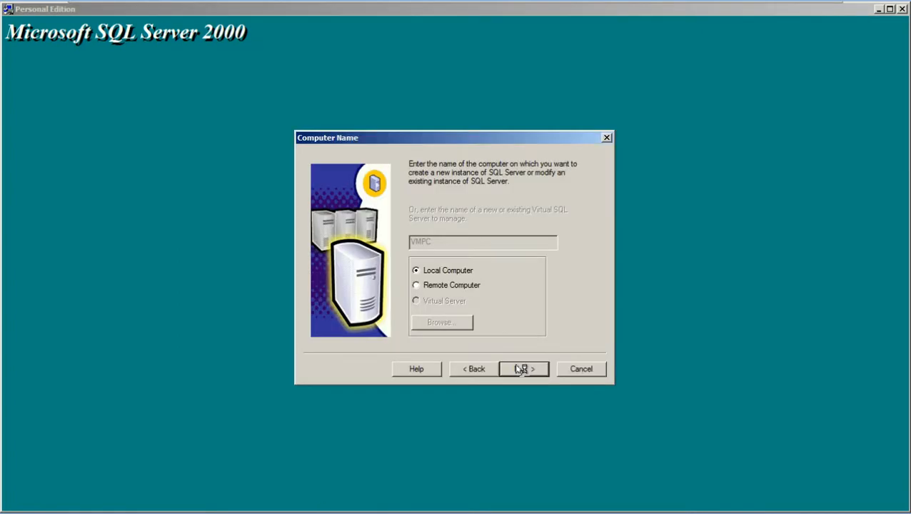
pyautogui.click(520, 369)
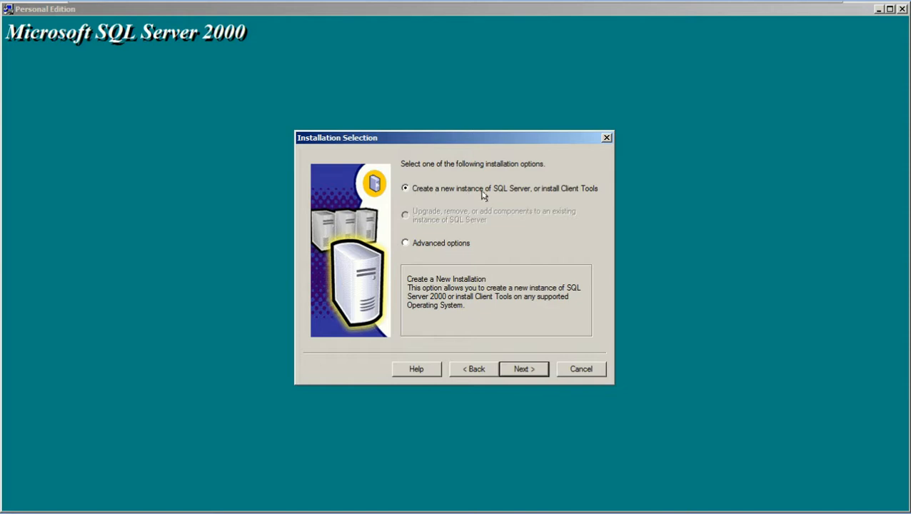
# Step: Choose Advanced options with Record Unattended .ISS file as the installation selection
pyautogui.click(434, 242)
pyautogui.click(518, 367)
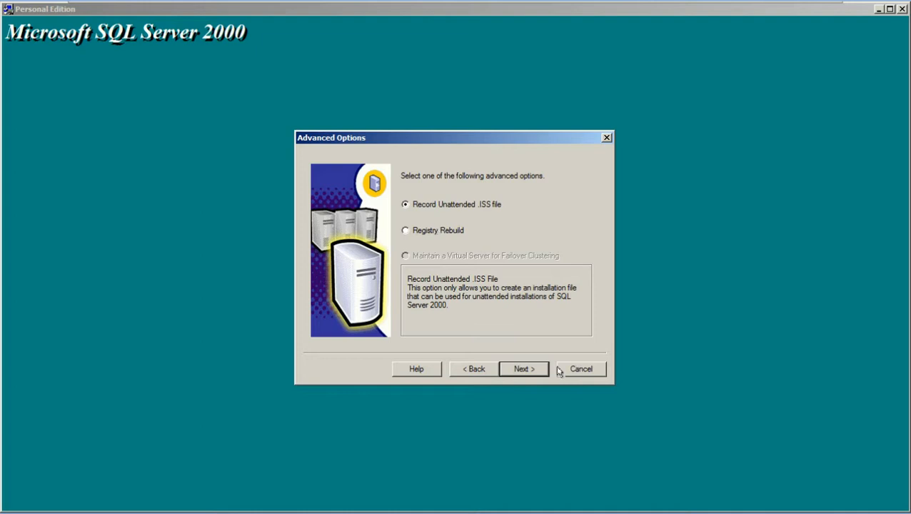
pyautogui.click(527, 369)
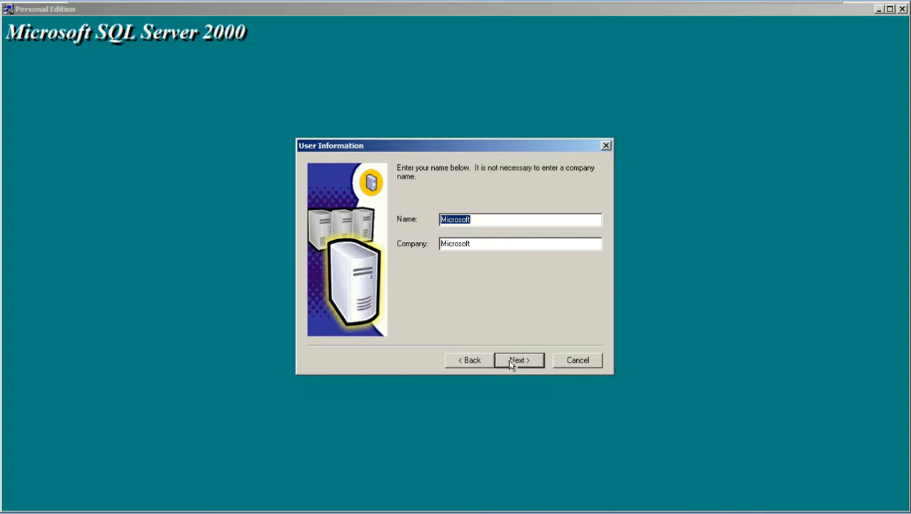
# Step: Enter the user's name and SoftGhar.Com as the company, and continue to the installation type choice
pyautogui.doubleClick(478, 245)
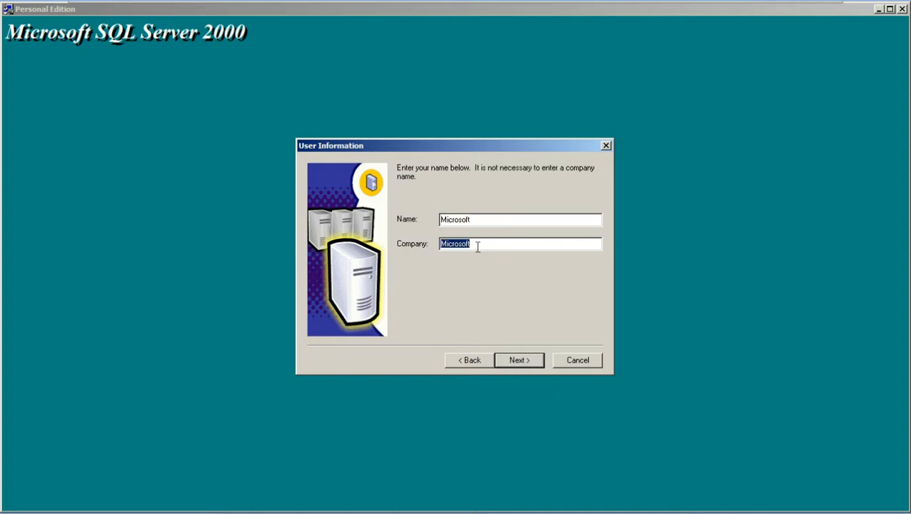
pyautogui.write('SoftGhar.com')
pyautogui.press('BackSpace')
pyautogui.press('BackSpace')
pyautogui.press('BackSpace')
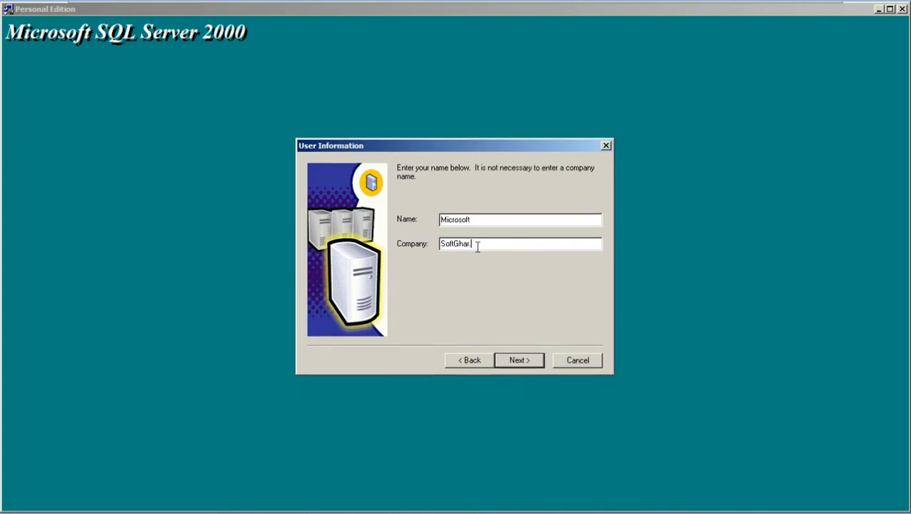
pyautogui.write('Com')
pyautogui.doubleClick(494, 223)
pyautogui.write('Mansoor')
pyautogui.click(521, 361)
pyautogui.click(522, 364)
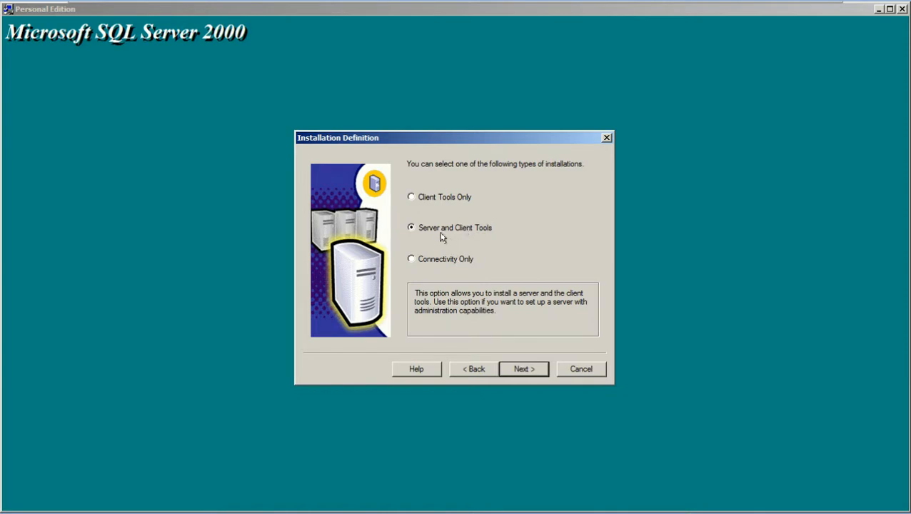
# Step: Accept Server and Client Tools, the default instance and the Typical setup type with its default destination folders
pyautogui.click(517, 373)
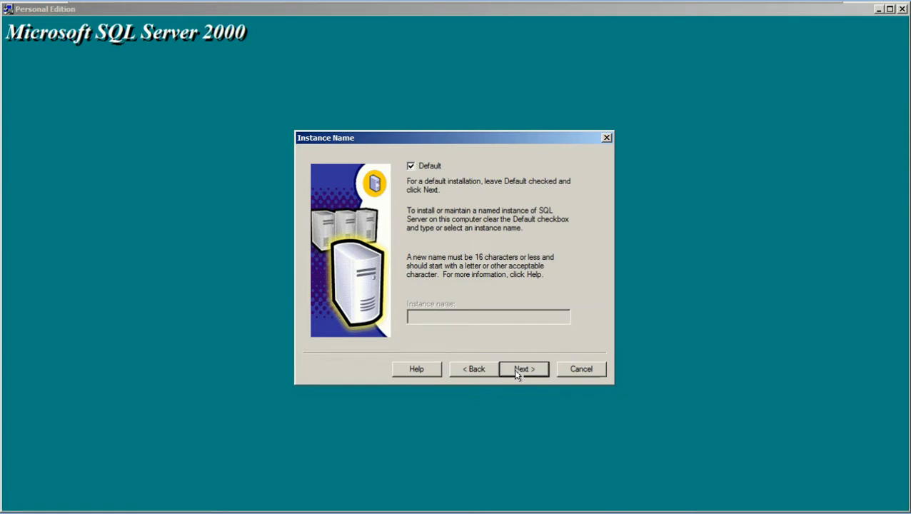
pyautogui.click(516, 373)
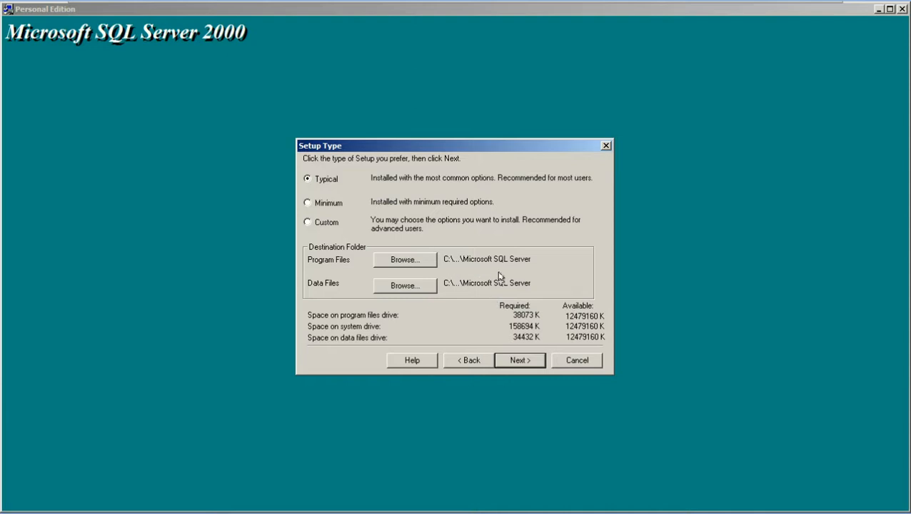
pyautogui.click(519, 362)
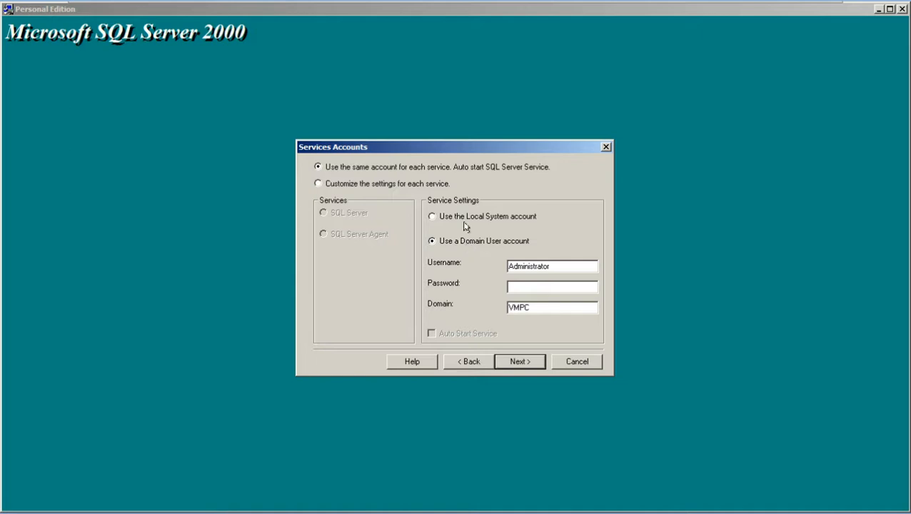
# Step: Set the services to use the Local System account and continue to the authentication settings
pyautogui.click(463, 222)
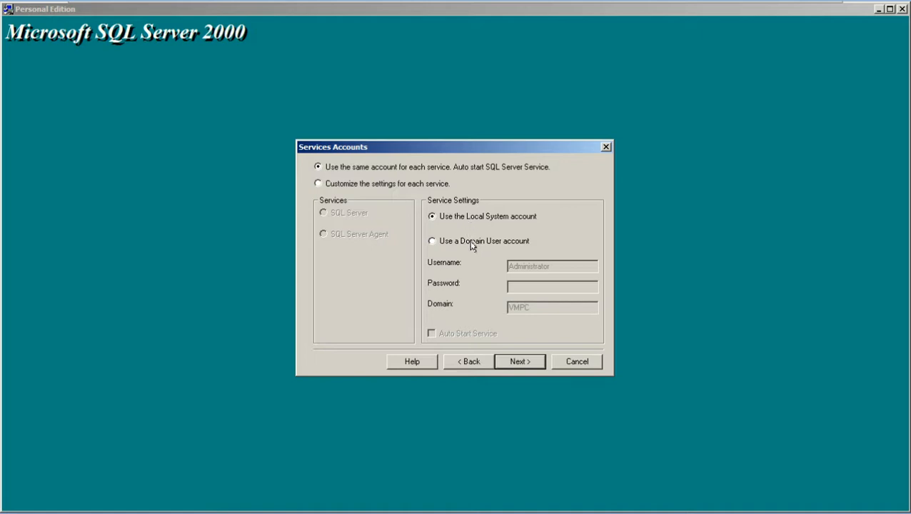
pyautogui.click(471, 246)
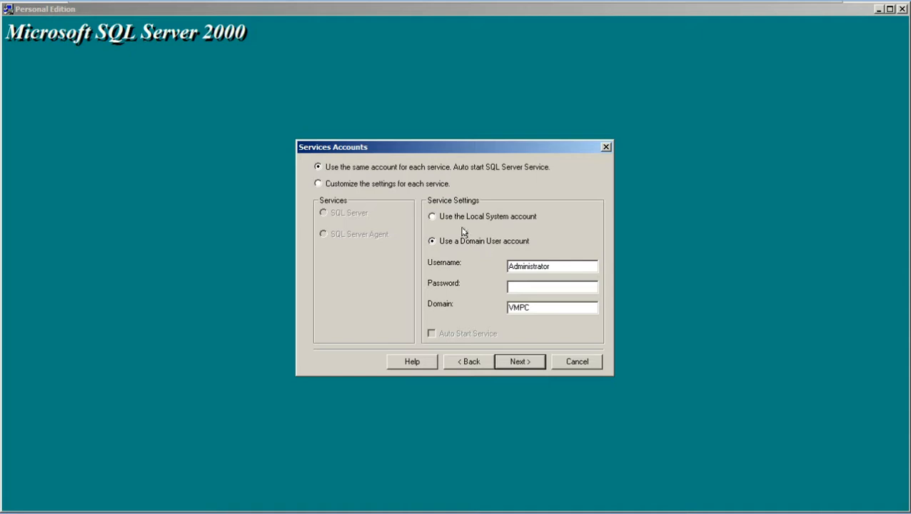
pyautogui.click(457, 219)
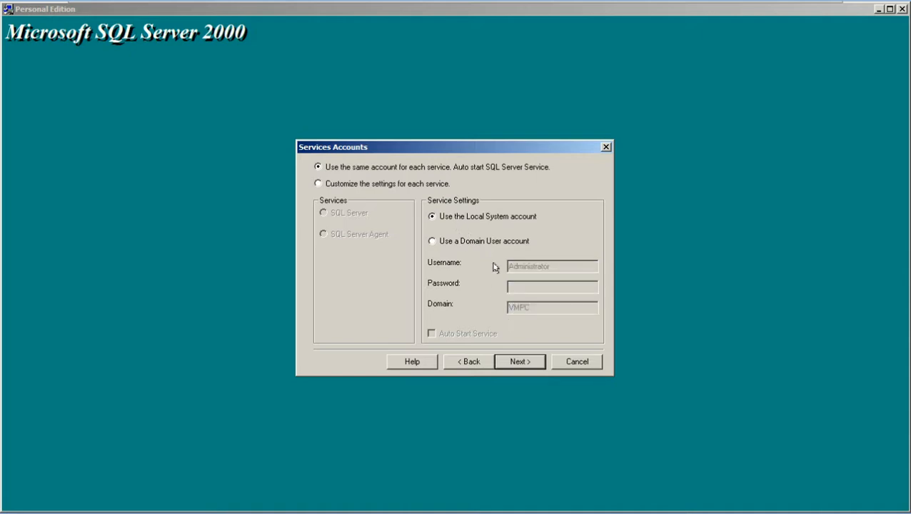
pyautogui.click(519, 366)
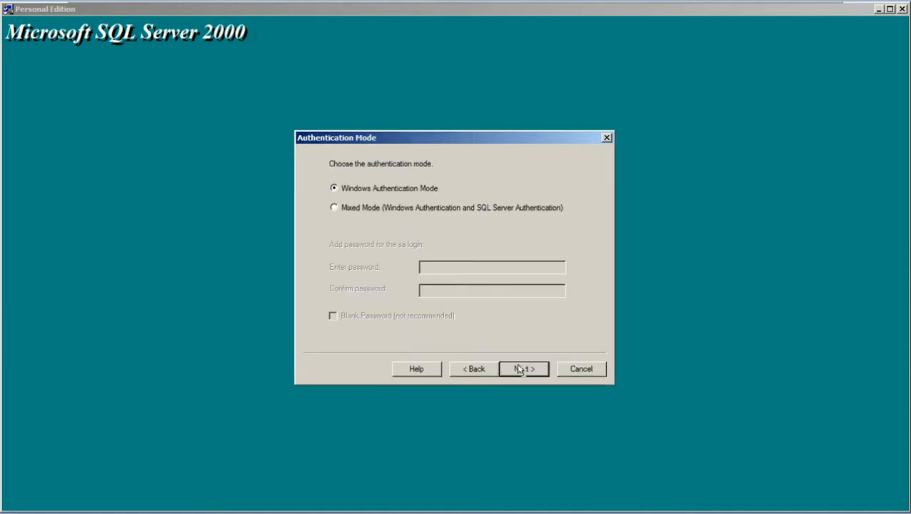
# Step: Select Mixed Mode (Windows Authentication and SQL Server Authentication) as the authentication mode
pyautogui.click(372, 208)
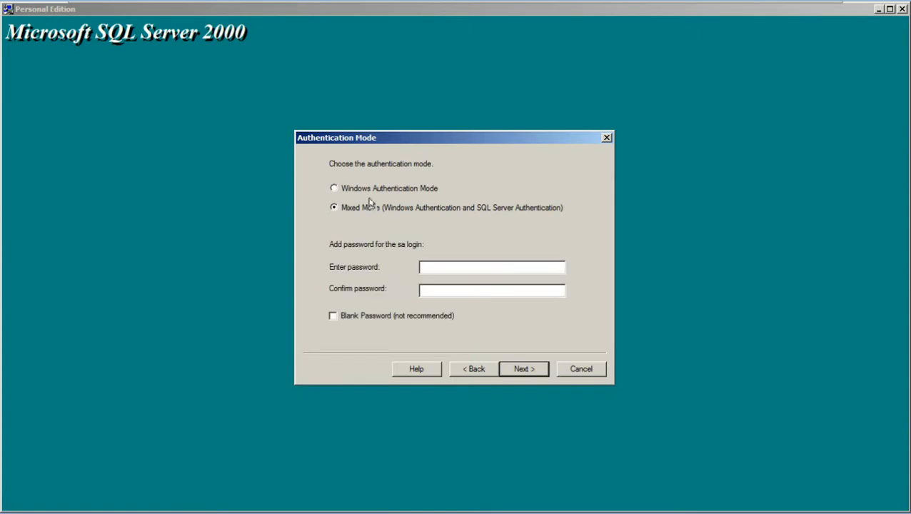
pyautogui.click(368, 191)
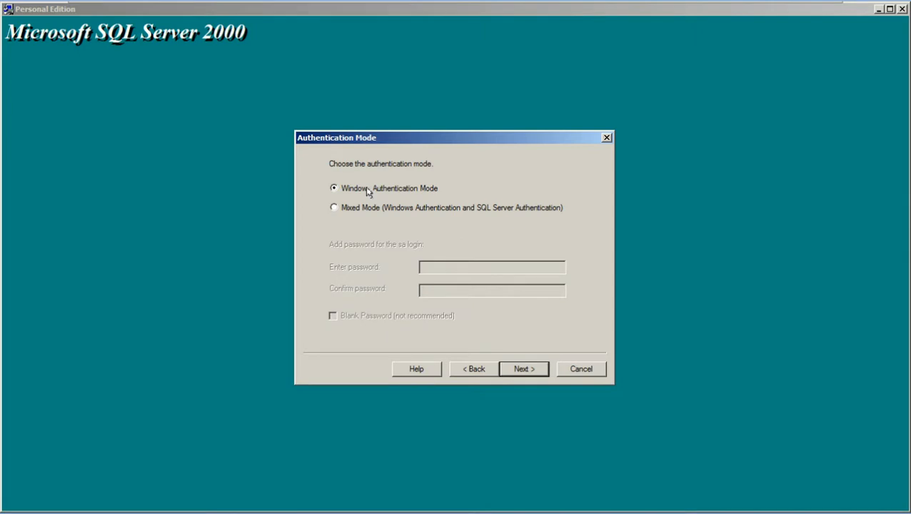
pyautogui.click(368, 208)
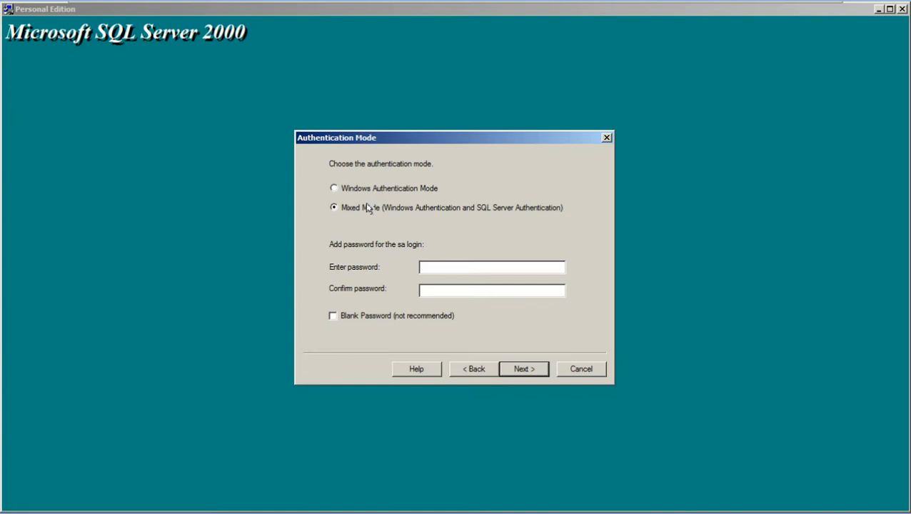
# Step: Enter and confirm the password for the sa login
pyautogui.click(432, 266)
pyautogui.write('********')
pyautogui.press('BackSpace')
pyautogui.press('BackSpace')
pyautogui.press('BackSpace')
pyautogui.press('BackSpace')
pyautogui.press('BackSpace')
pyautogui.press('BackSpace')
pyautogui.press('BackSpace')
pyautogui.press('BackSpace')
pyautogui.write('******')
pyautogui.press('Tab')
pyautogui.write('*******')
# Step: Continue through the remaining setup pages and finish recording the unattended .iss installation file
pyautogui.click(523, 369)
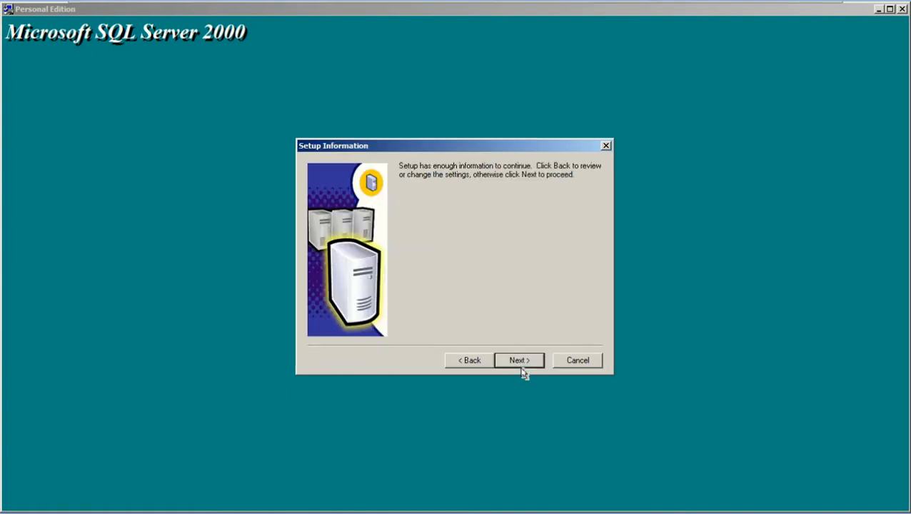
pyautogui.click(521, 362)
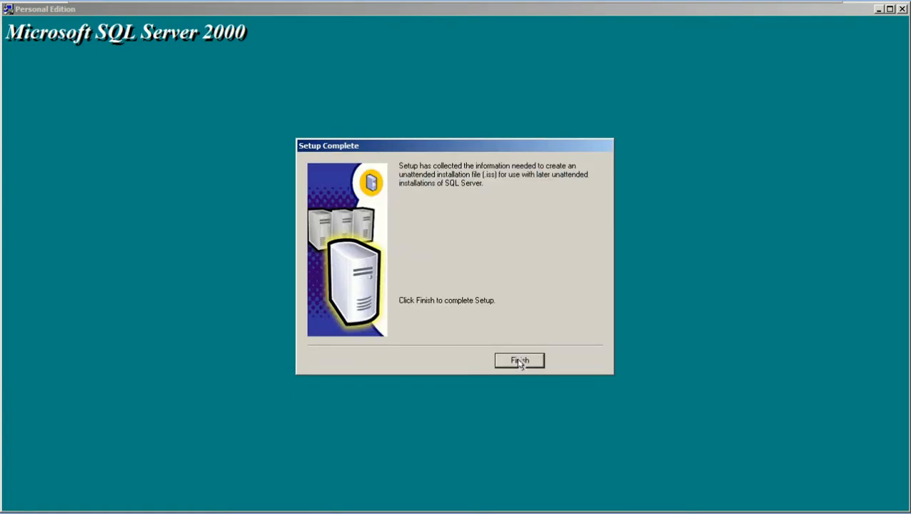
pyautogui.click(520, 363)
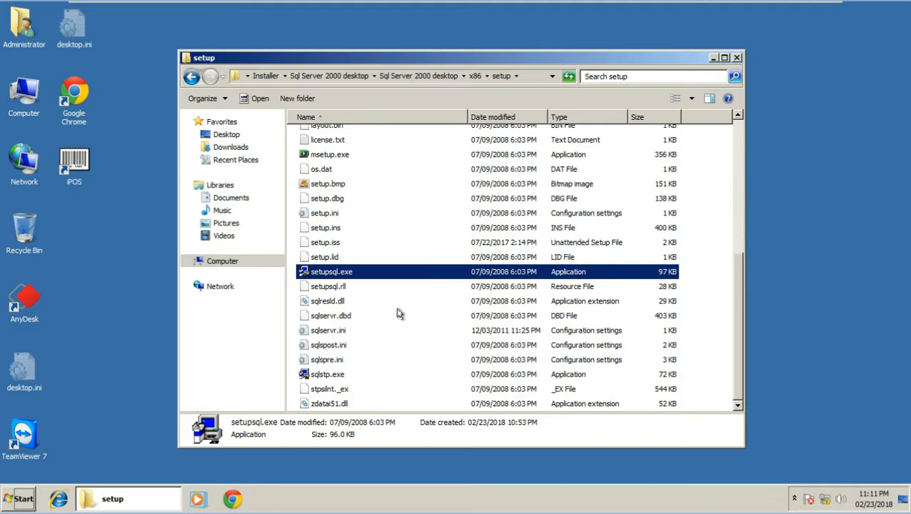
# Step: Locate and select setup.iss in the x86 setup folder
pyautogui.press('s')
pyautogui.press('s')
pyautogui.press('s')
pyautogui.press('s')
pyautogui.press('s')
pyautogui.press('s')
pyautogui.press('s')
pyautogui.press('s')
pyautogui.press('s')
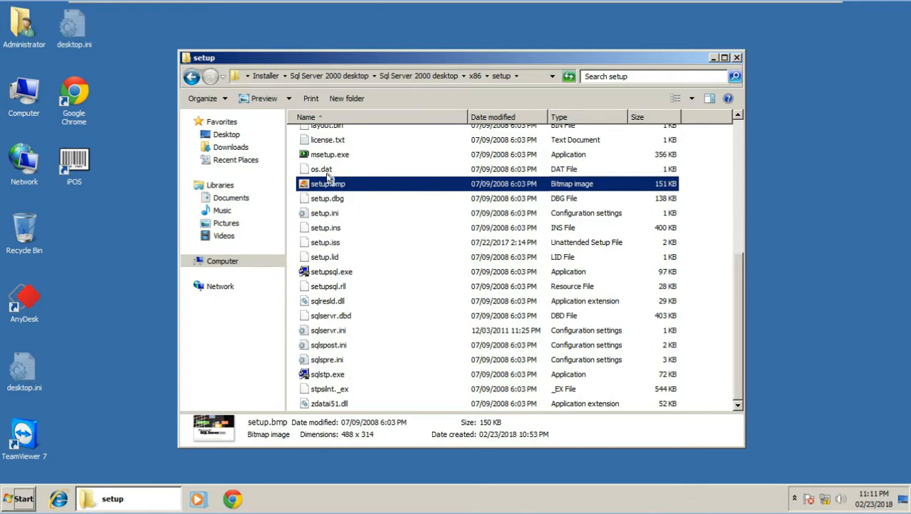
pyautogui.click(332, 243)
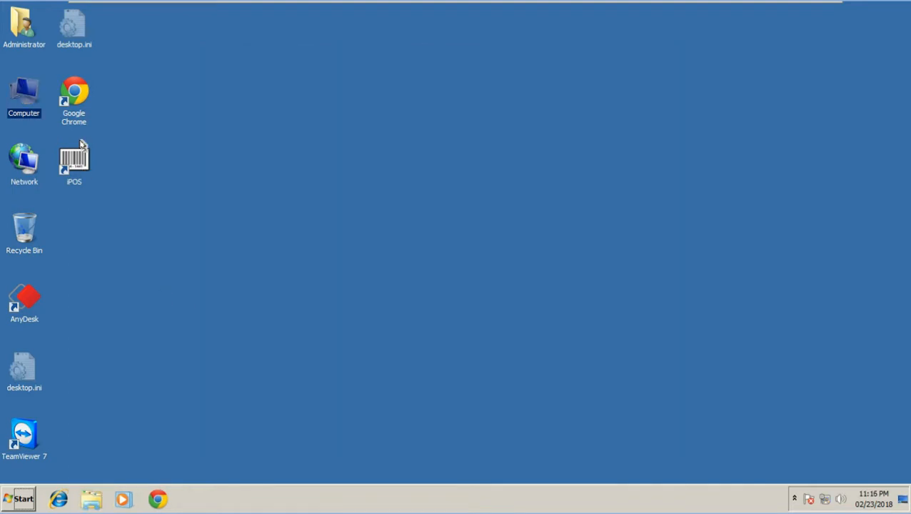
# Step: Search the C:\Windows folder for setup.iss
pyautogui.doubleClick(25, 104)
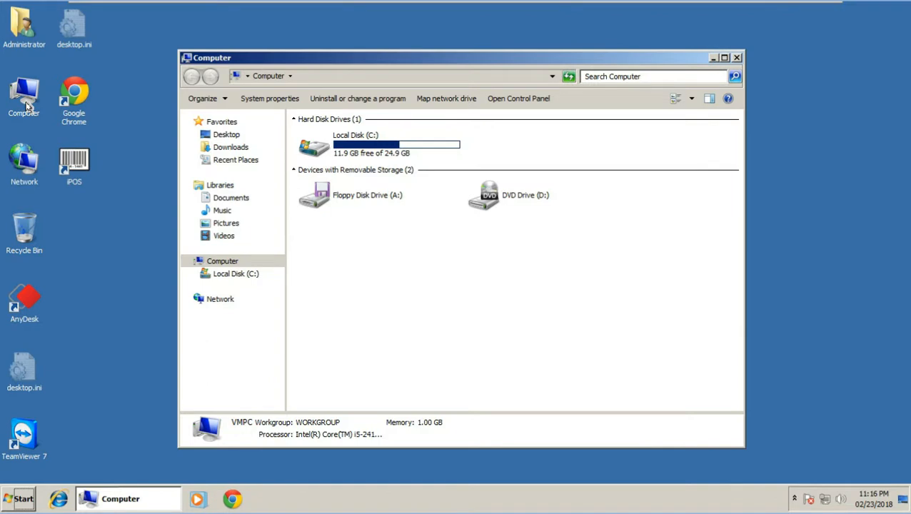
pyautogui.doubleClick(385, 148)
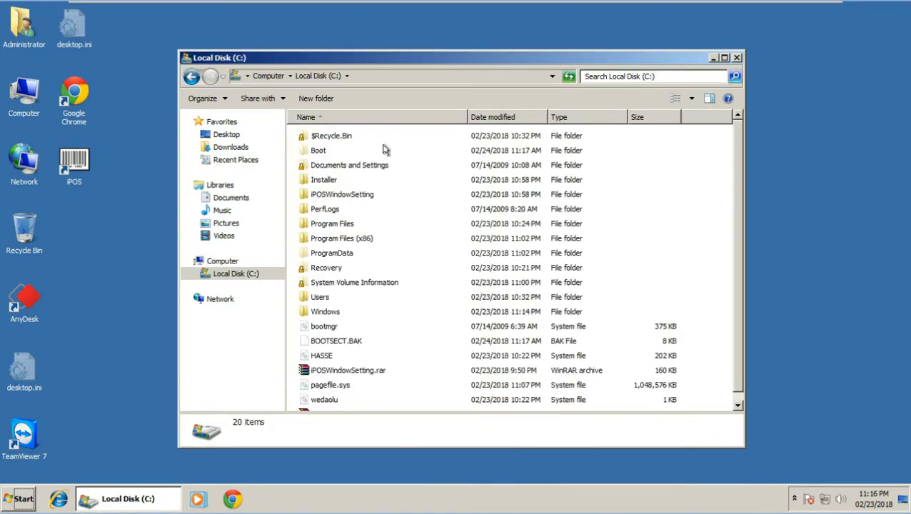
pyautogui.doubleClick(326, 311)
pyautogui.click(342, 284)
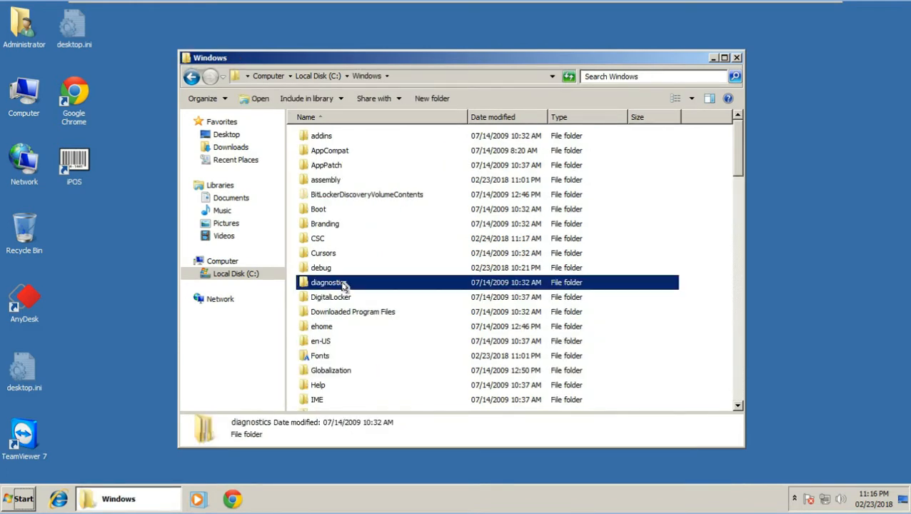
pyautogui.click(627, 77)
pyautogui.write('se')
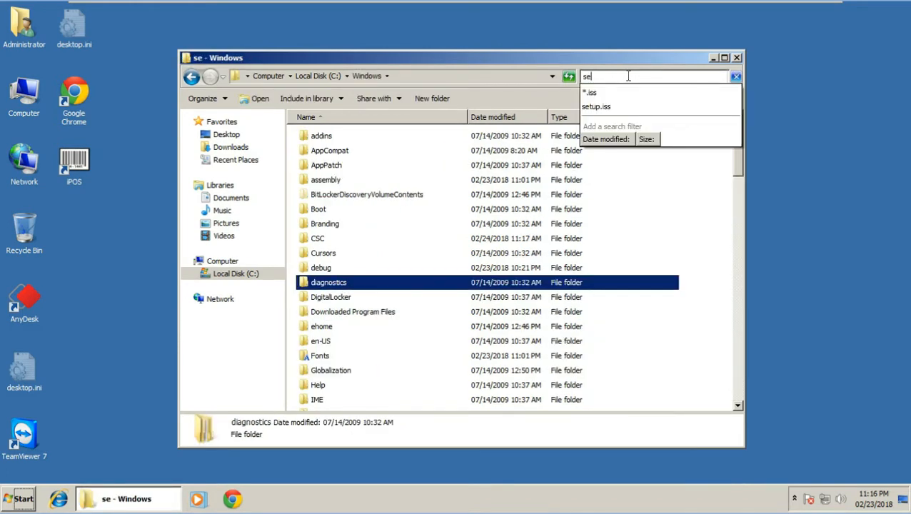
pyautogui.write('tu')
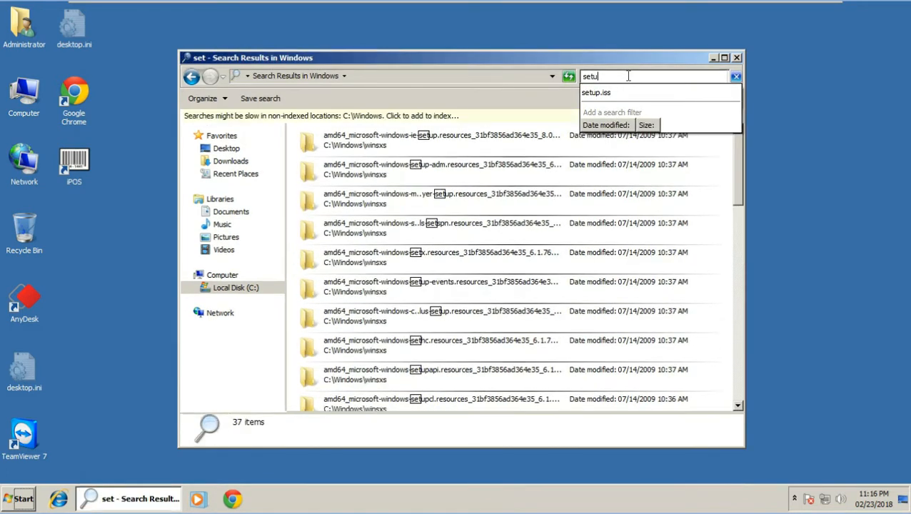
pyautogui.write('p.iss')
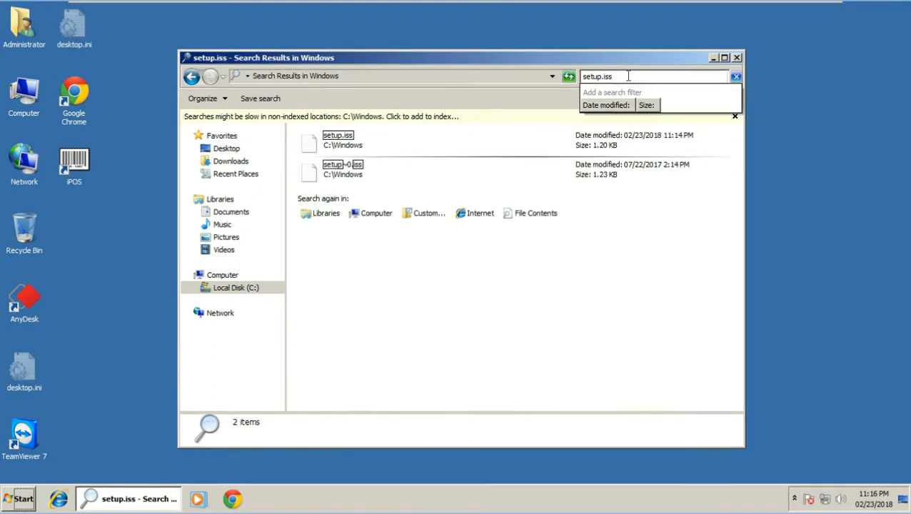
# Step: Copy the setup.iss file dated 02/23/2018 from the search results
pyautogui.click(370, 143)
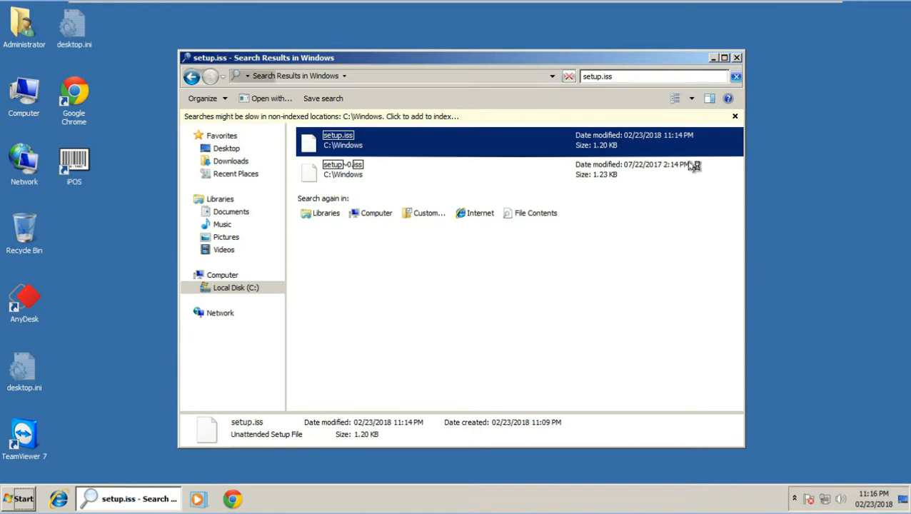
pyautogui.rightClick(350, 144)
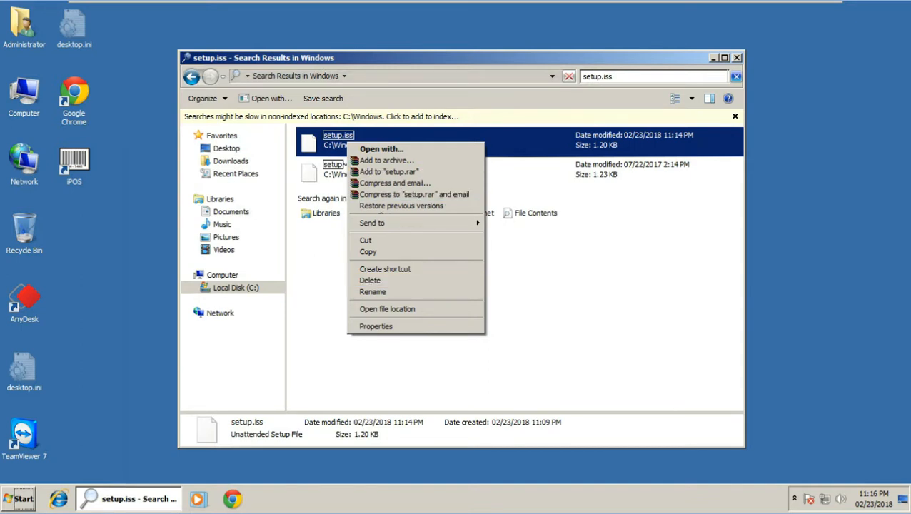
pyautogui.click(330, 278)
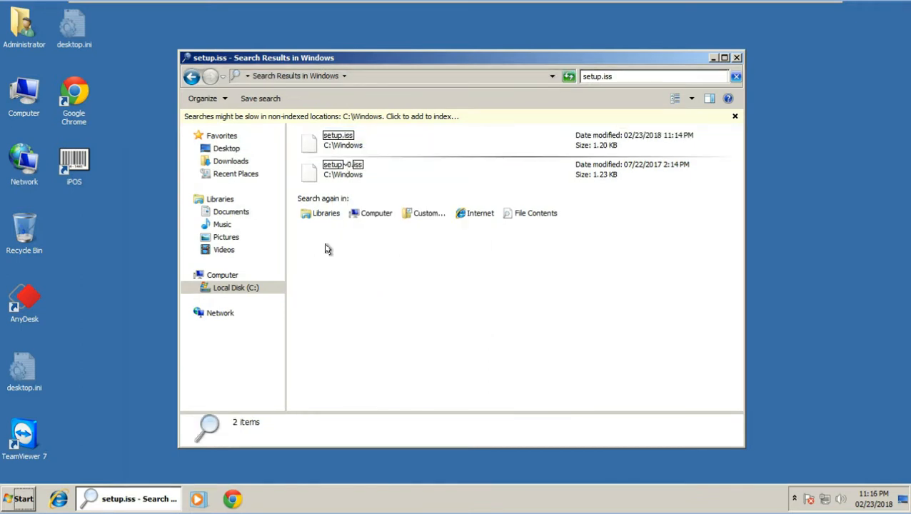
pyautogui.click(343, 144)
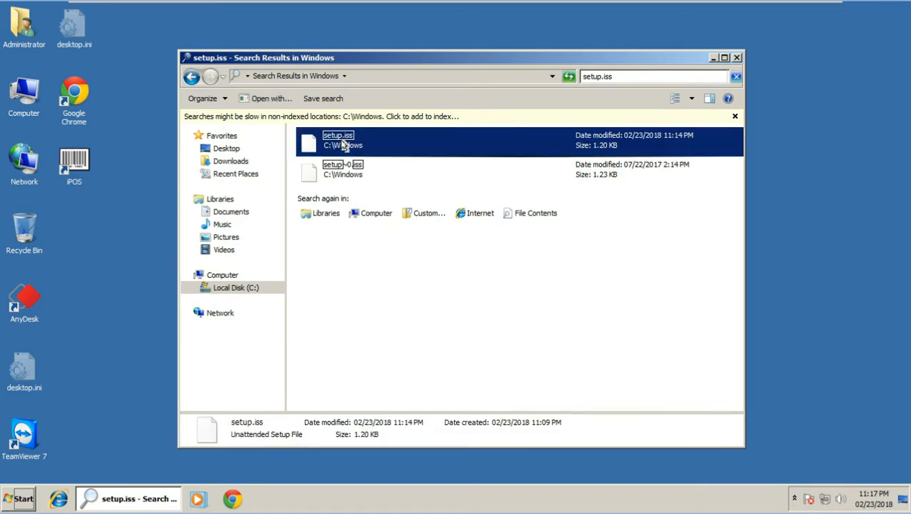
pyautogui.click(238, 287)
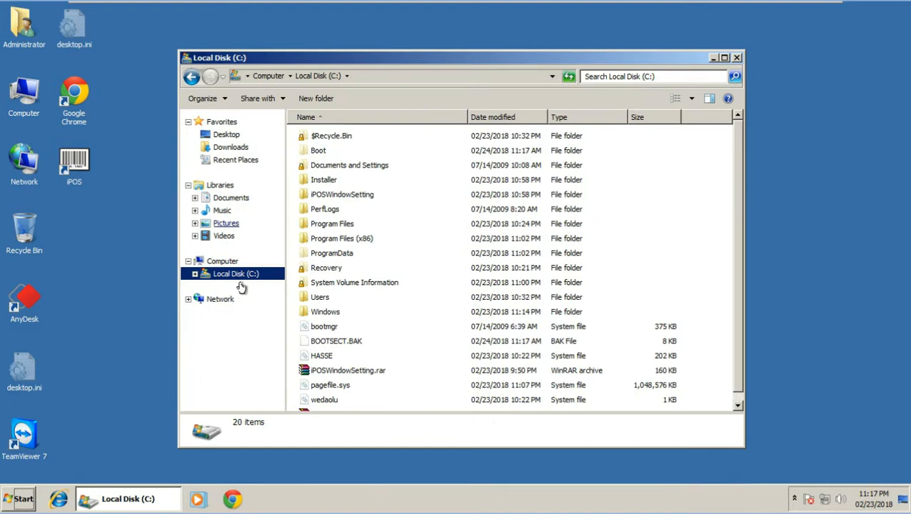
pyautogui.doubleClick(346, 239)
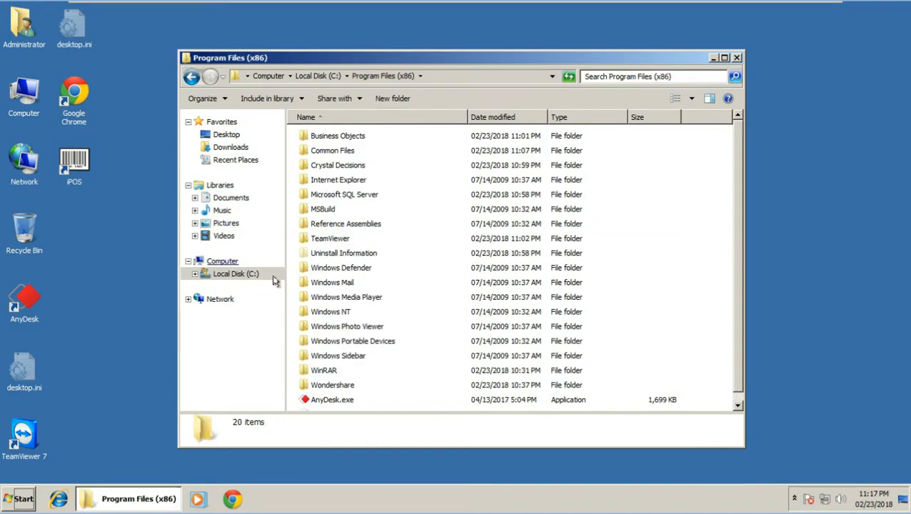
pyautogui.click(222, 261)
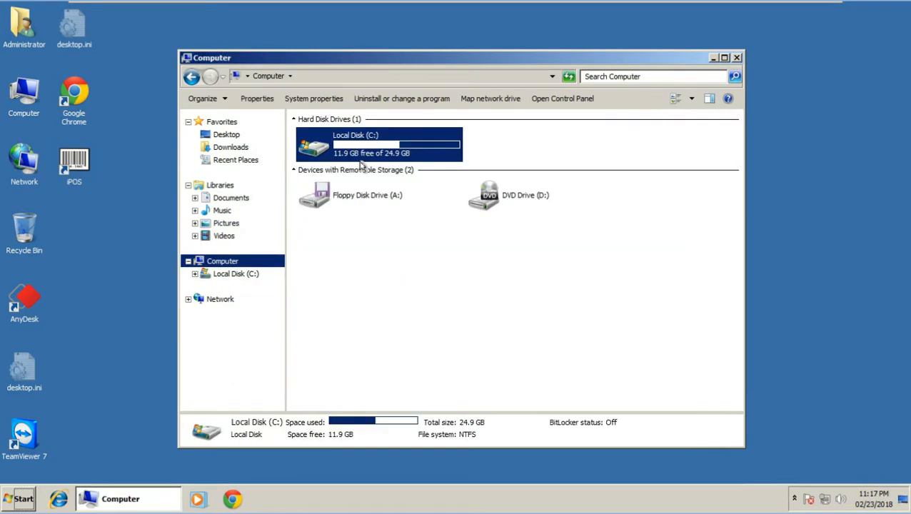
# Step: Paste the copied setup.iss into the x86\setup folder of Sql Server 2000 desktop under C:\Installer
pyautogui.doubleClick(361, 153)
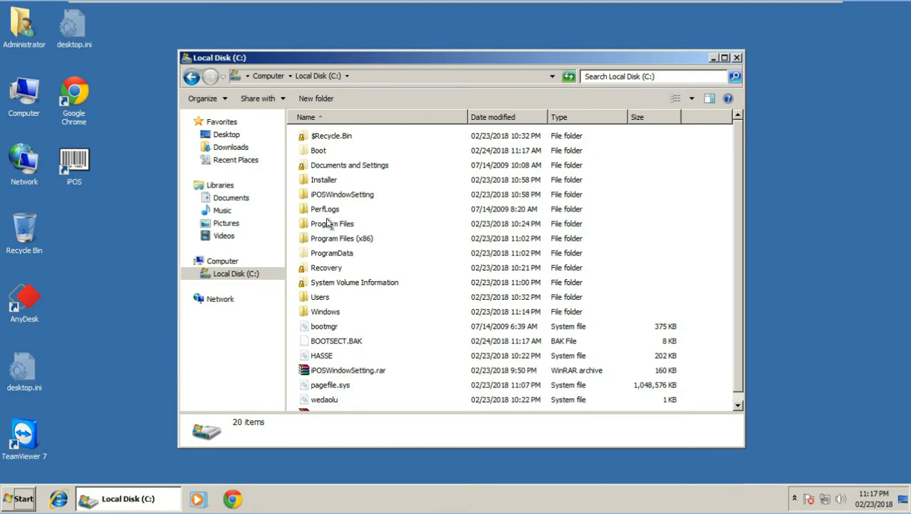
pyautogui.doubleClick(322, 181)
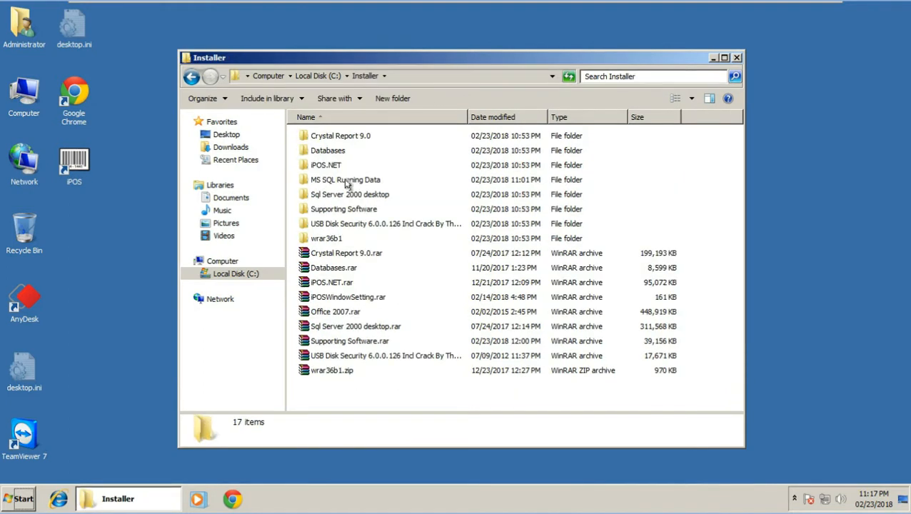
pyautogui.doubleClick(350, 197)
pyautogui.click(328, 140)
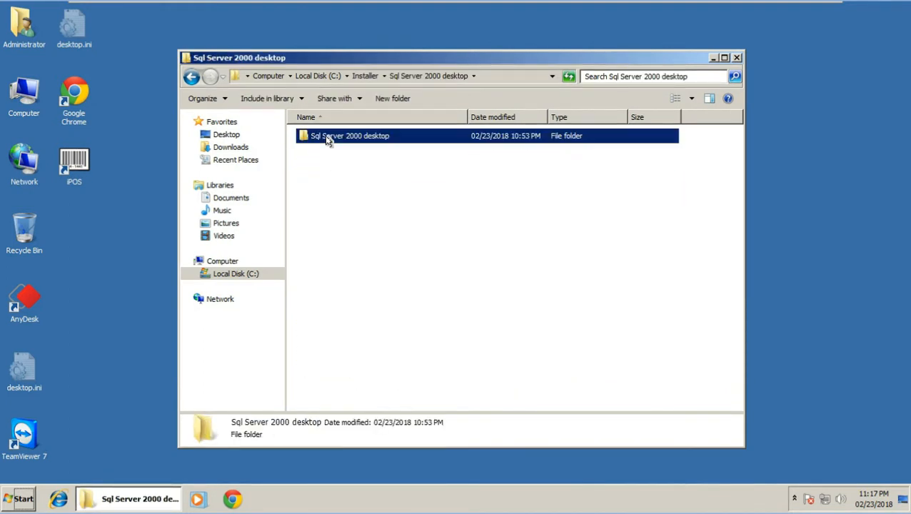
pyautogui.doubleClick(328, 140)
pyautogui.click(317, 270)
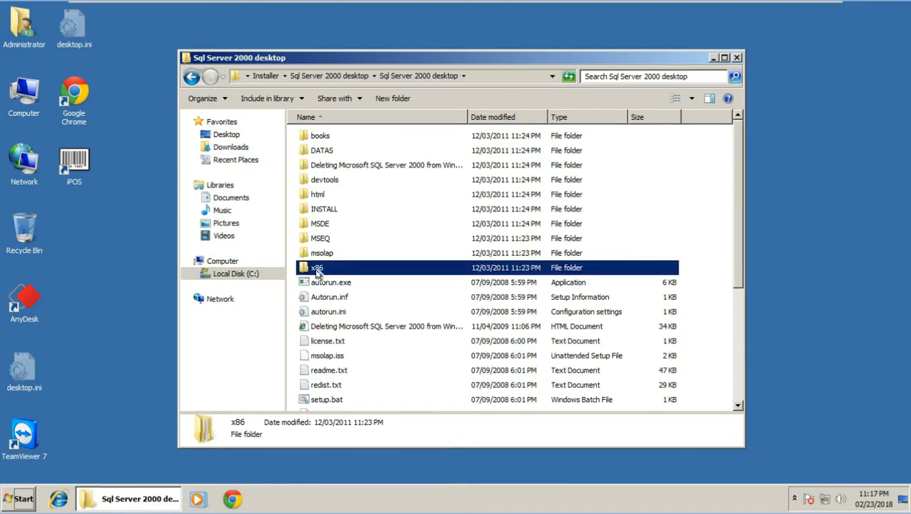
pyautogui.doubleClick(316, 269)
pyautogui.doubleClick(319, 256)
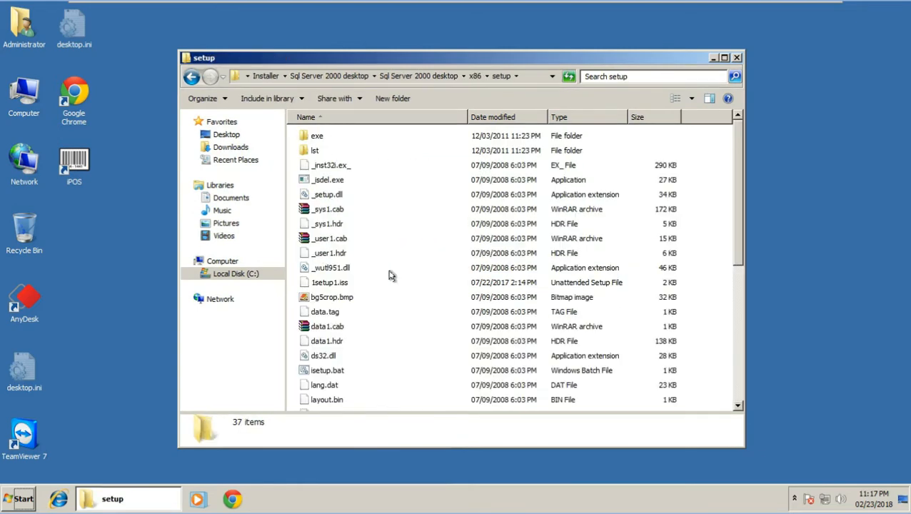
pyautogui.hotkey('ctrl', 'v')
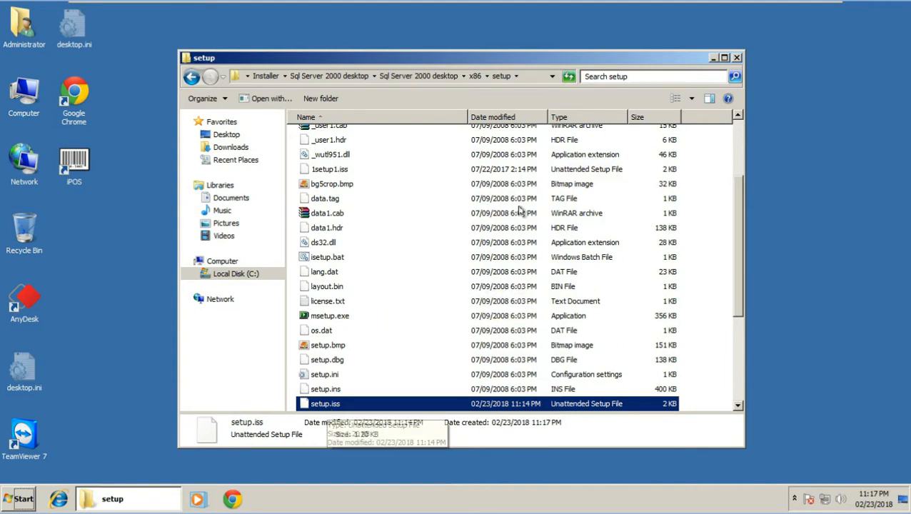
# Step: Review the unattended SQL setup command in UnattendedIns.txt and minimize the file
pyautogui.moveTo(792, 6)
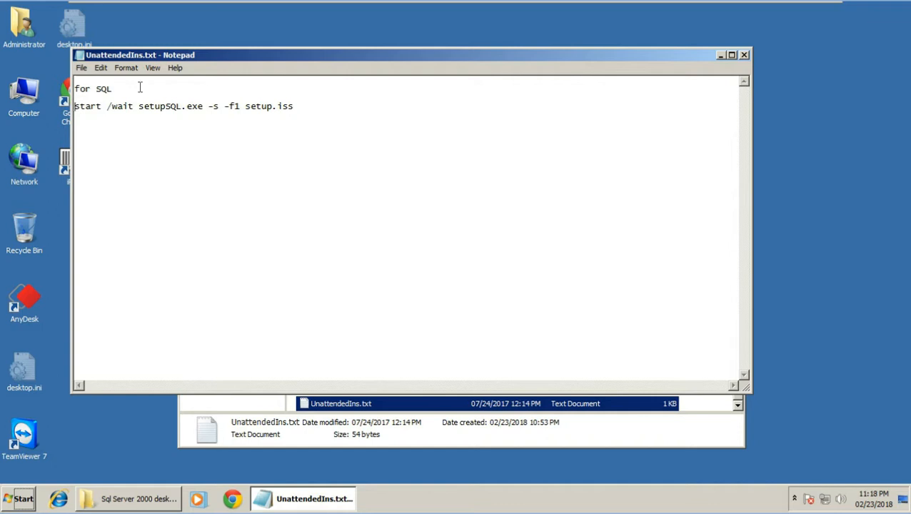
pyautogui.click(309, 107)
pyautogui.click(720, 55)
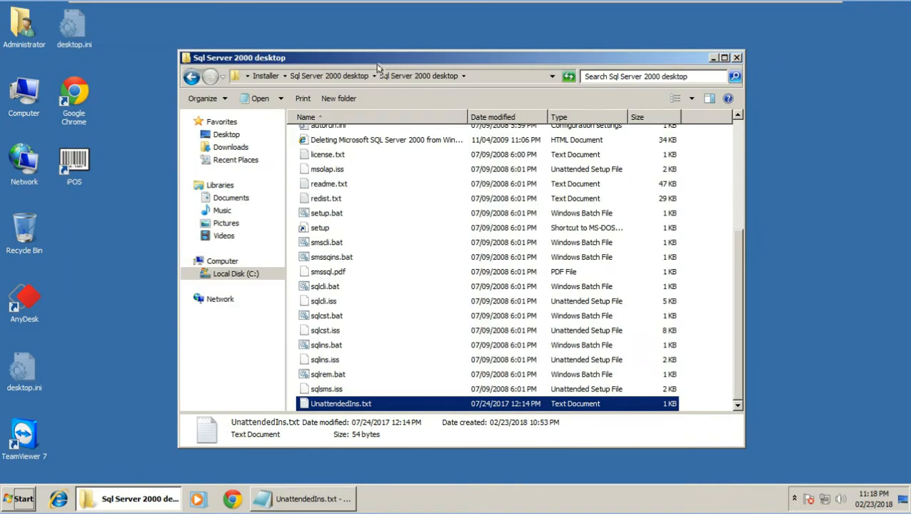
# Step: Return to the x86\setup folder inside Sql Server 2000 desktop under C:\Installer
pyautogui.click(265, 76)
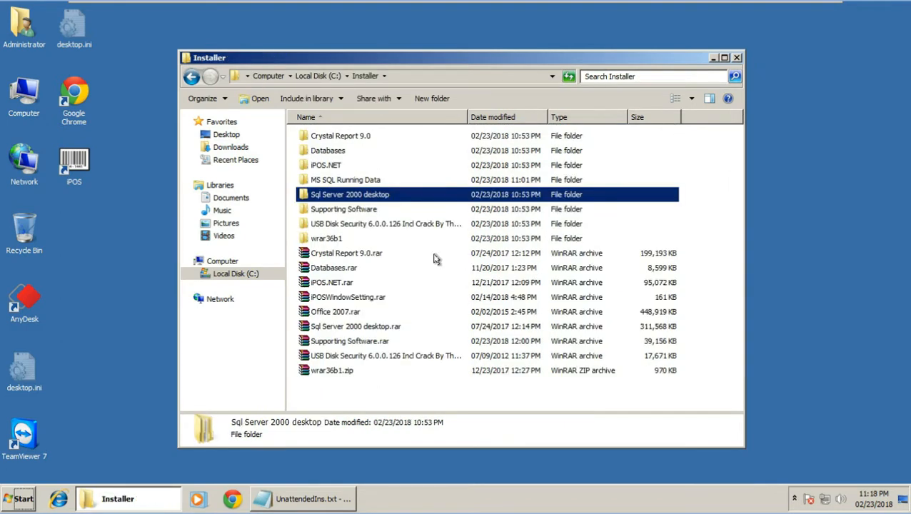
pyautogui.doubleClick(359, 196)
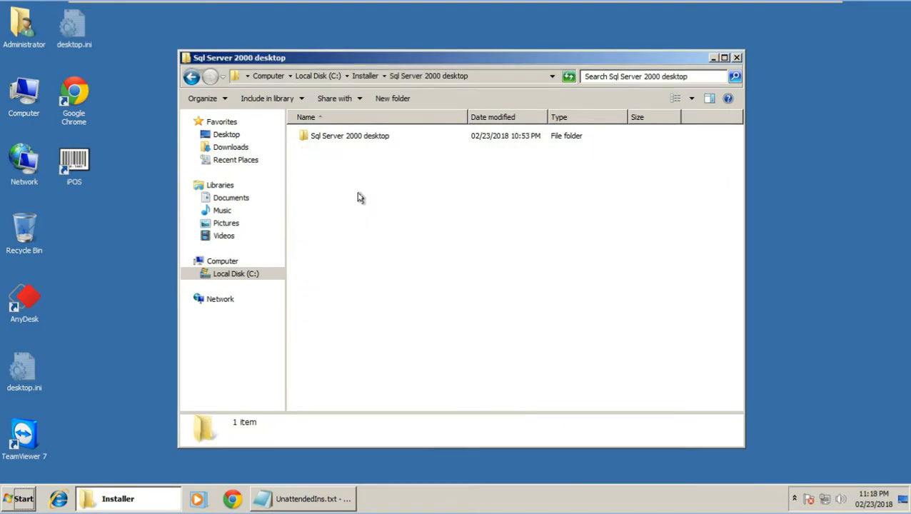
pyautogui.doubleClick(341, 137)
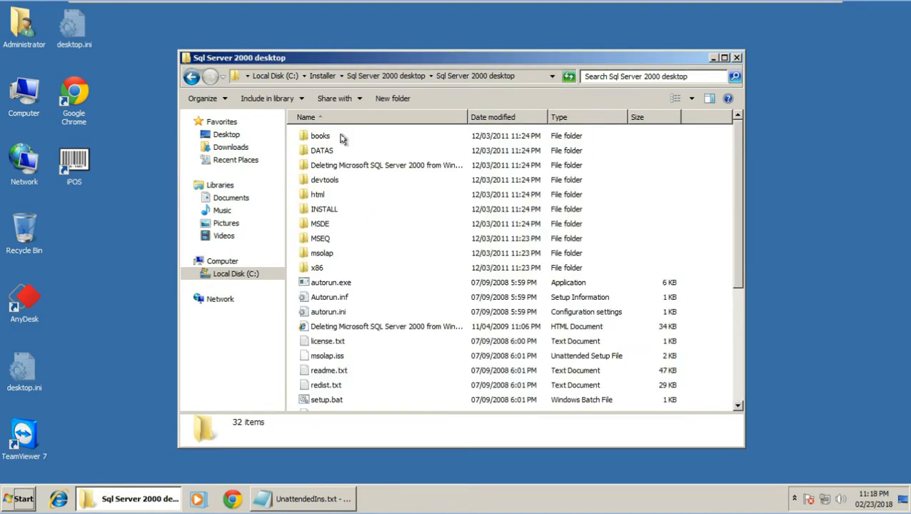
pyautogui.doubleClick(315, 270)
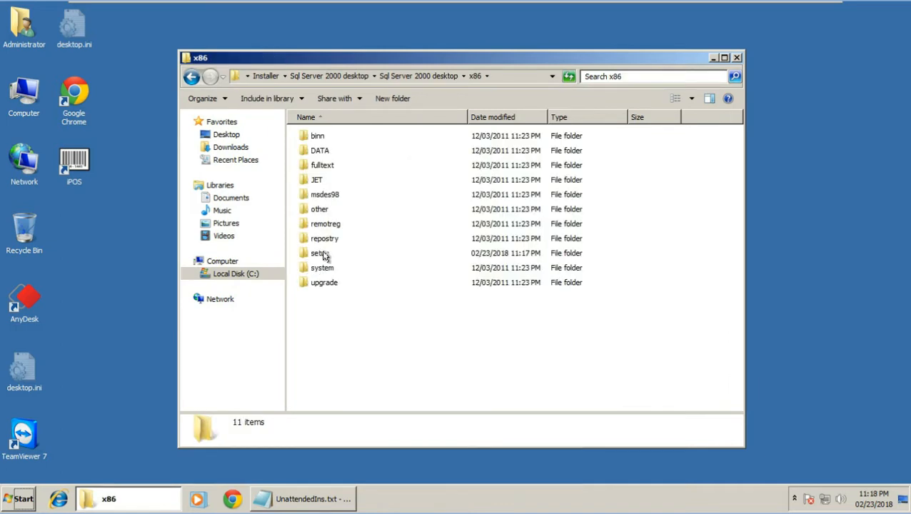
pyautogui.doubleClick(323, 253)
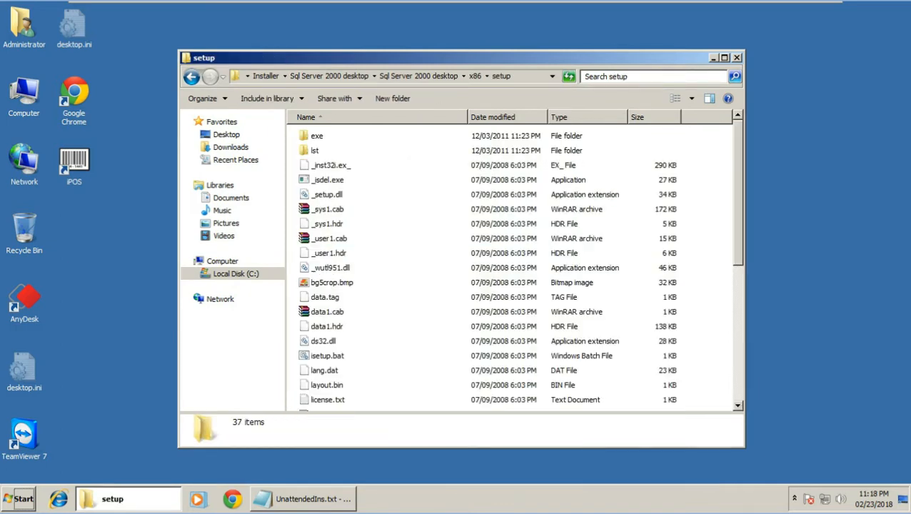
# Step: Maximize the folder window and locate setup.iss in the setup folder
pyautogui.doubleClick(527, 60)
pyautogui.click(190, 332)
pyautogui.press('s')
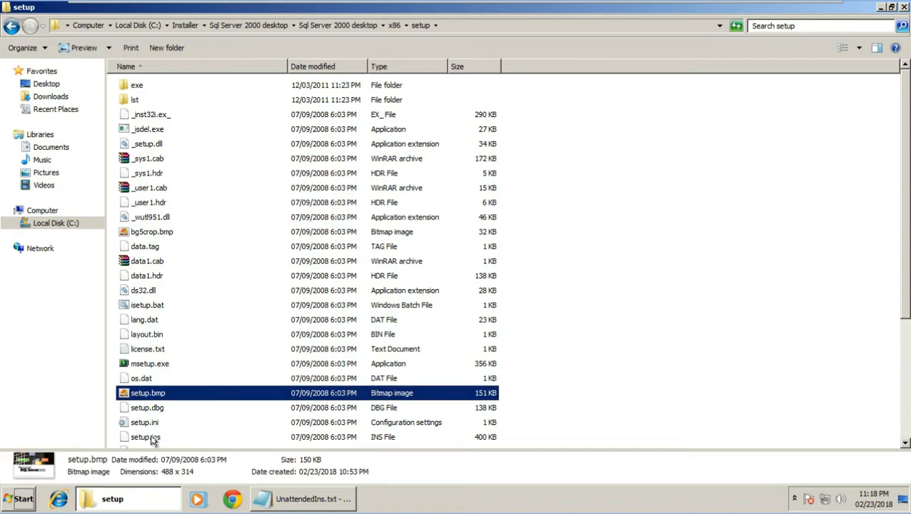
pyautogui.press('Down')
pyautogui.press('Down')
pyautogui.press('Down')
pyautogui.press('Down')
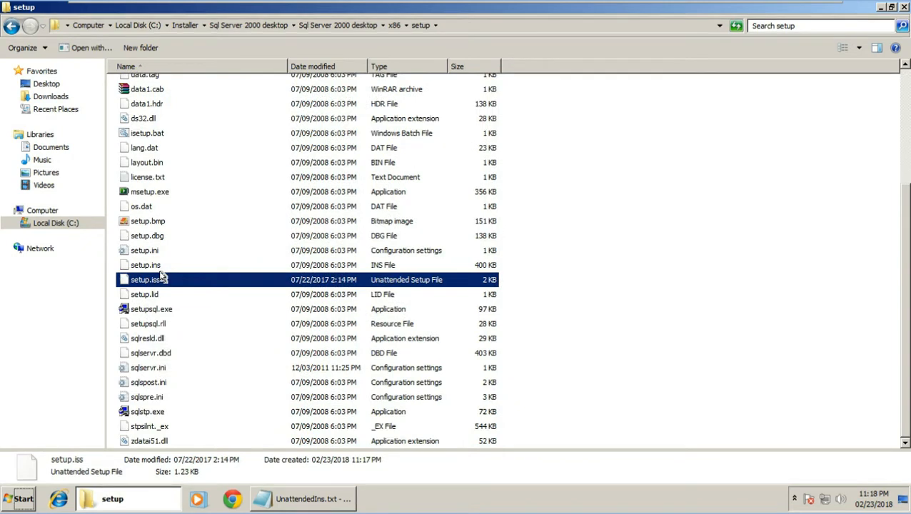
# Step: Open a command window in the current x86\setup folder
pyautogui.click(594, 268)
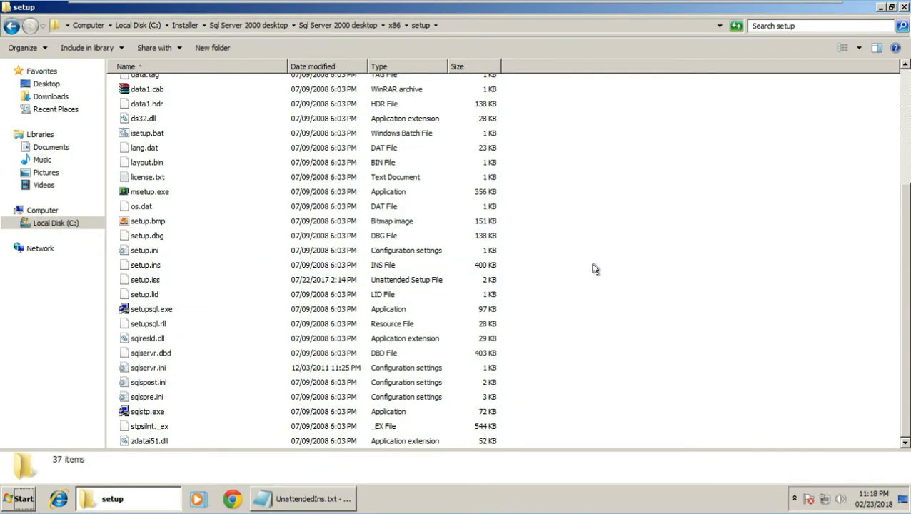
pyautogui.rightClick(594, 268)
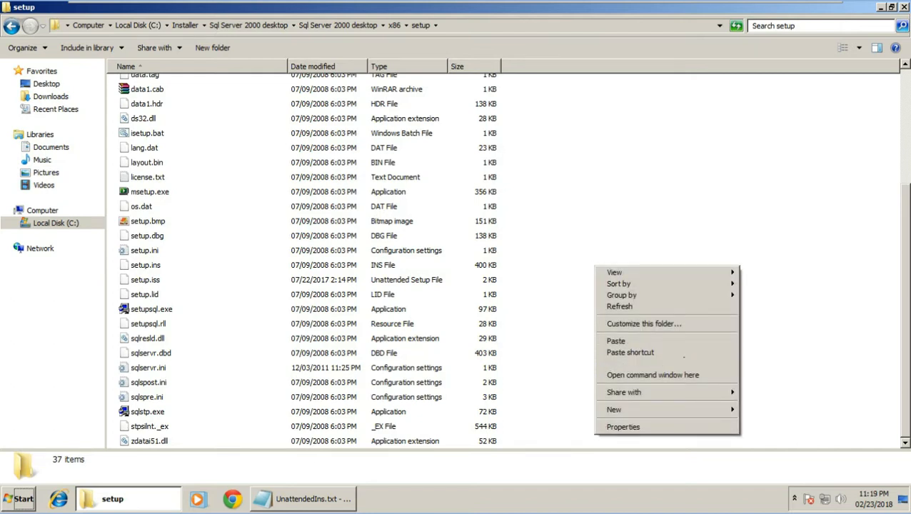
pyautogui.click(690, 375)
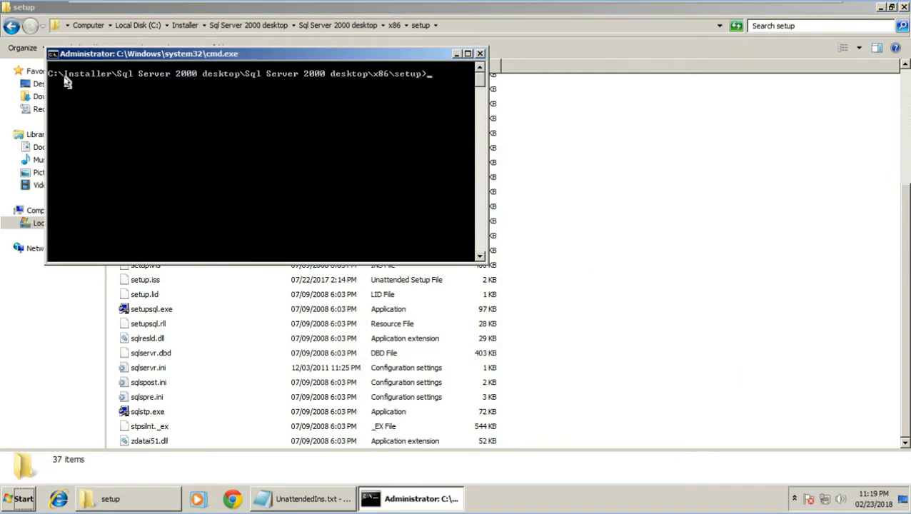
# Step: Copy the command "start /wait setupSQL.exe -s -f1 setup.iss" from UnattendedIns.txt
pyautogui.click(304, 505)
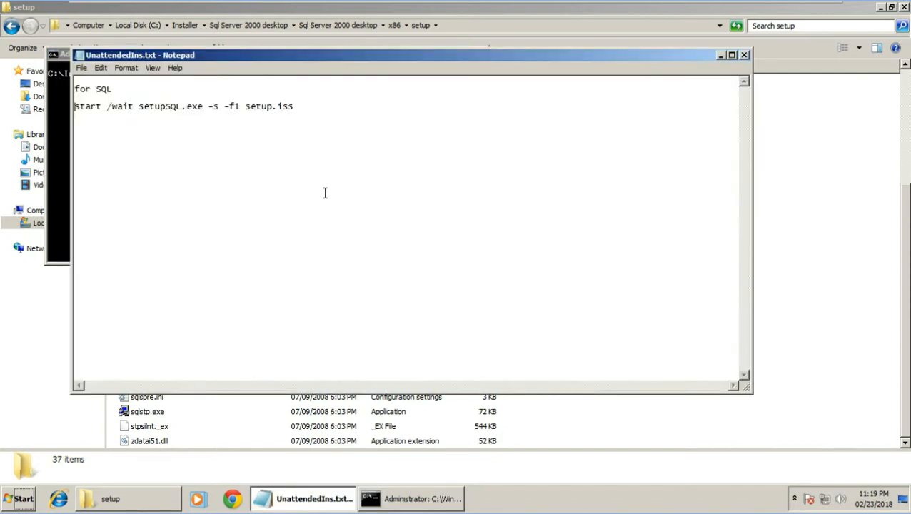
pyautogui.moveTo(313, 106); pyautogui.dragTo(91, 117)
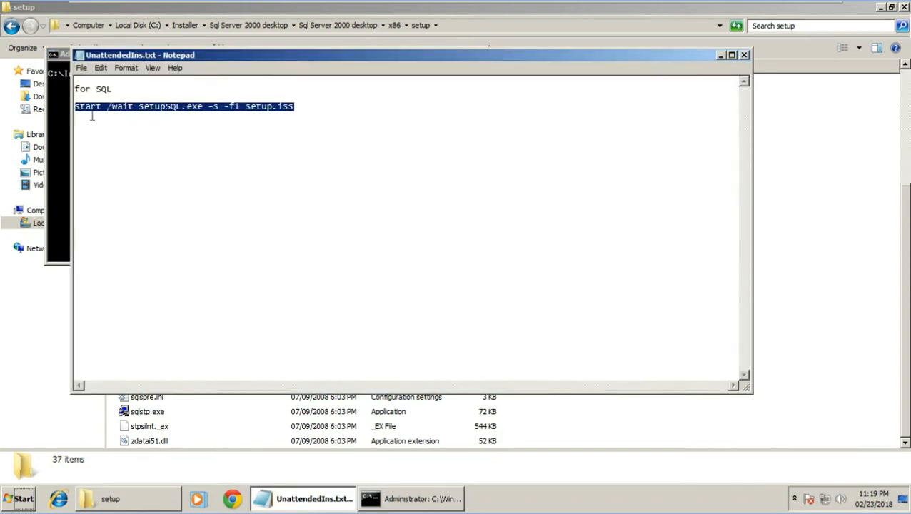
pyautogui.rightClick(152, 100)
pyautogui.click(201, 138)
# Step: Run the copied command "start /wait setupSQL.exe -s -f1 setup.iss" in the x86\setup command window and let SQL Server 2000 run despite the compatibility warning
pyautogui.click(427, 505)
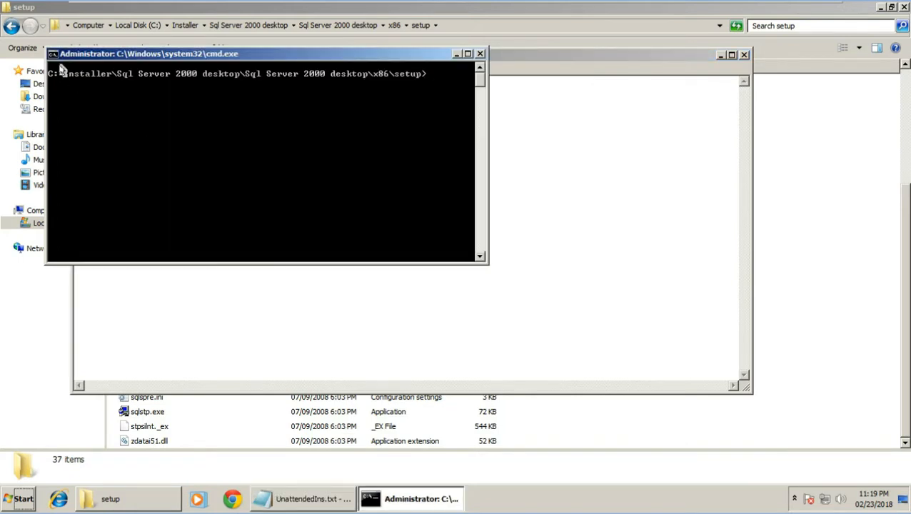
pyautogui.click(54, 55)
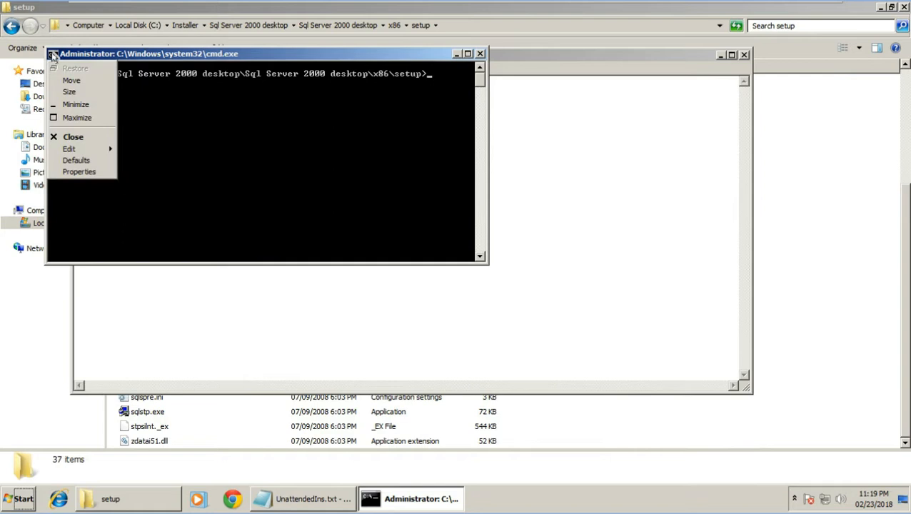
pyautogui.moveTo(72, 148)
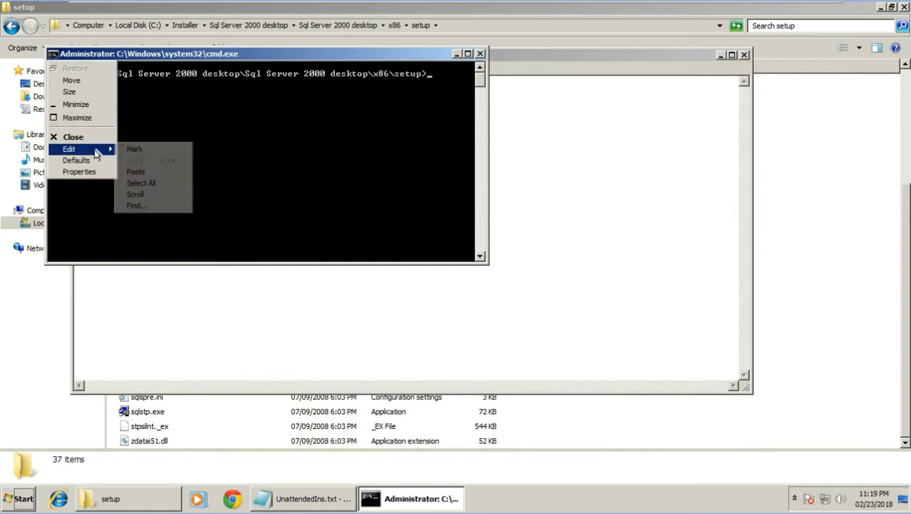
pyautogui.click(139, 172)
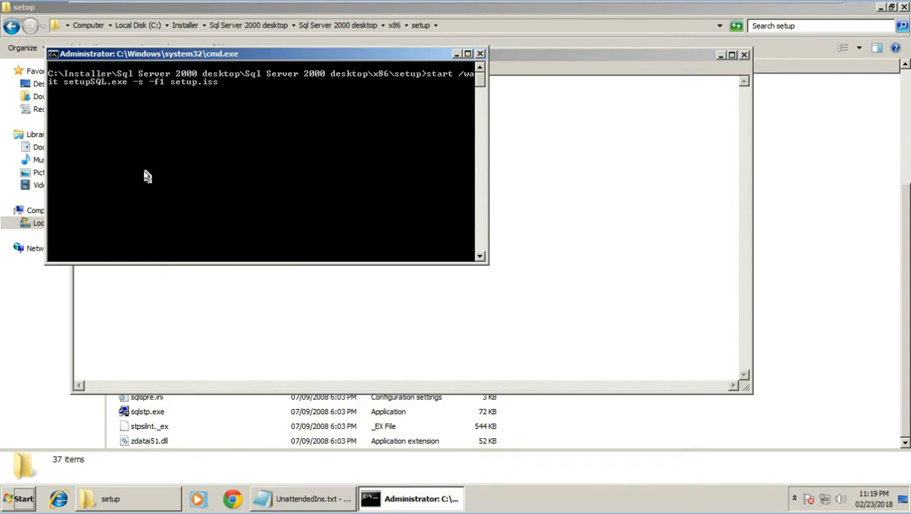
pyautogui.press('Return')
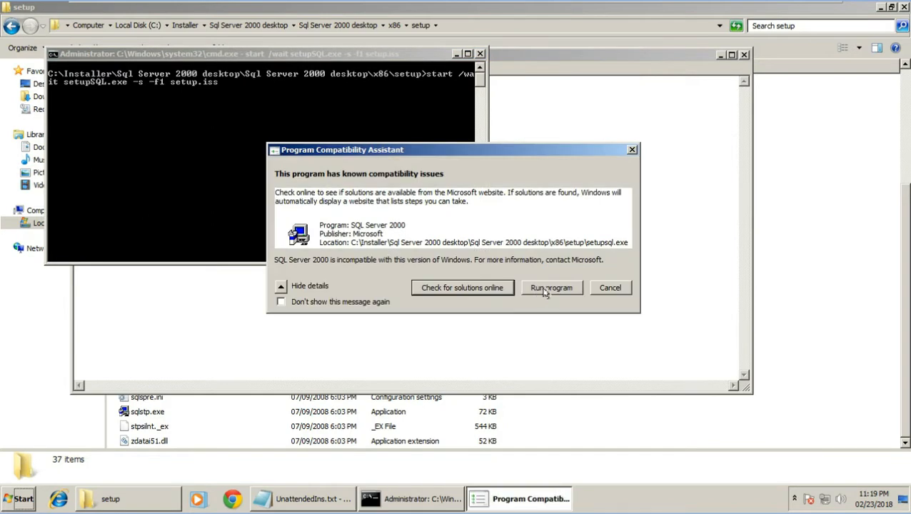
pyautogui.click(543, 290)
pyautogui.click(548, 289)
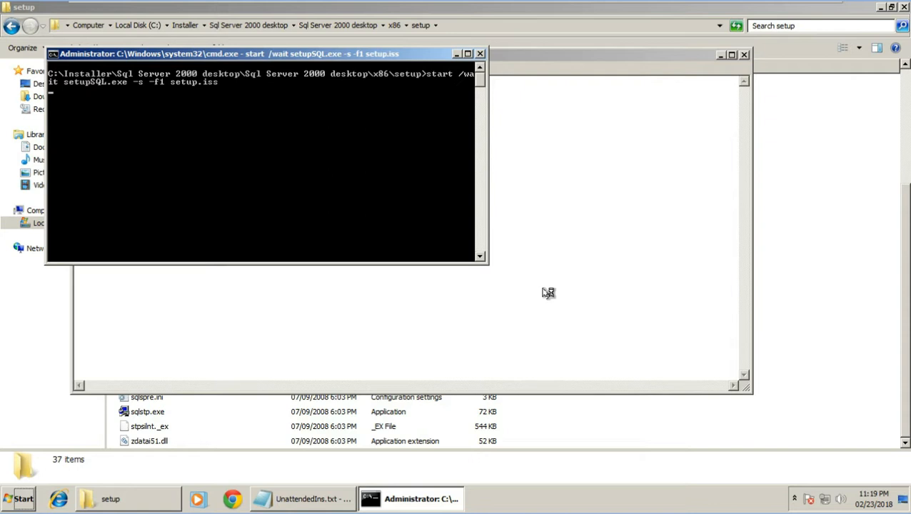
# Step: Check the list of all installed programs for SQL Server entries while the unattended setup runs
pyautogui.click(20, 499)
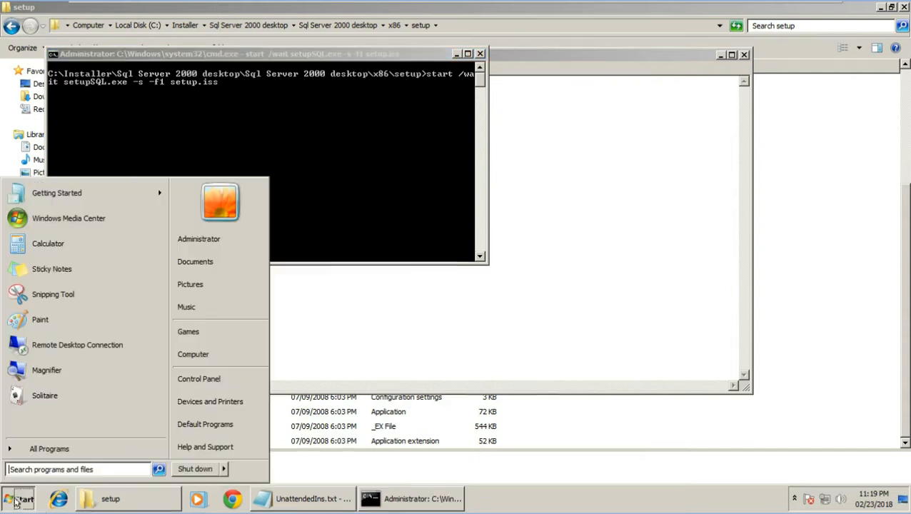
pyautogui.click(71, 448)
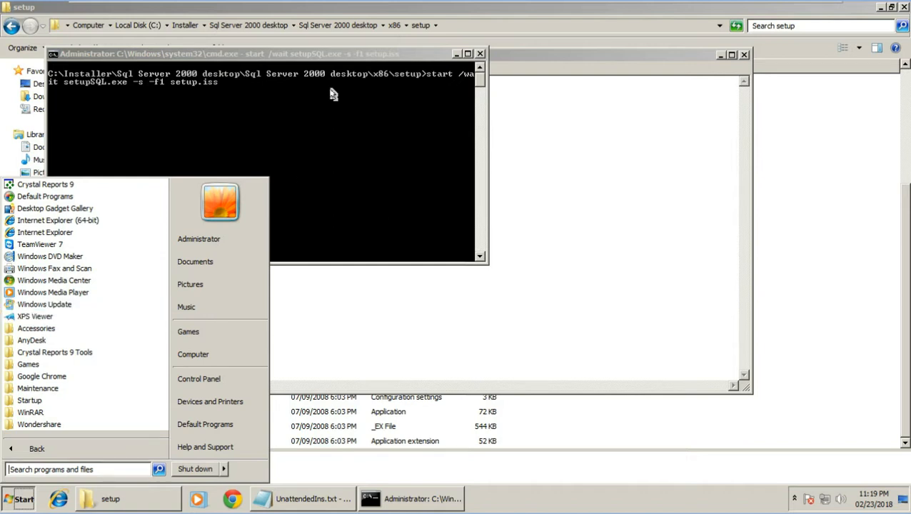
pyautogui.click(314, 55)
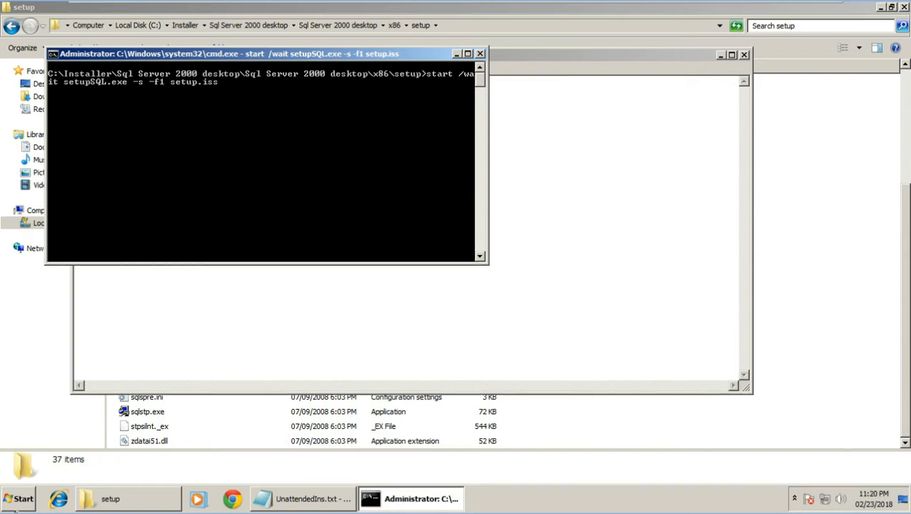
pyautogui.click(6, 507)
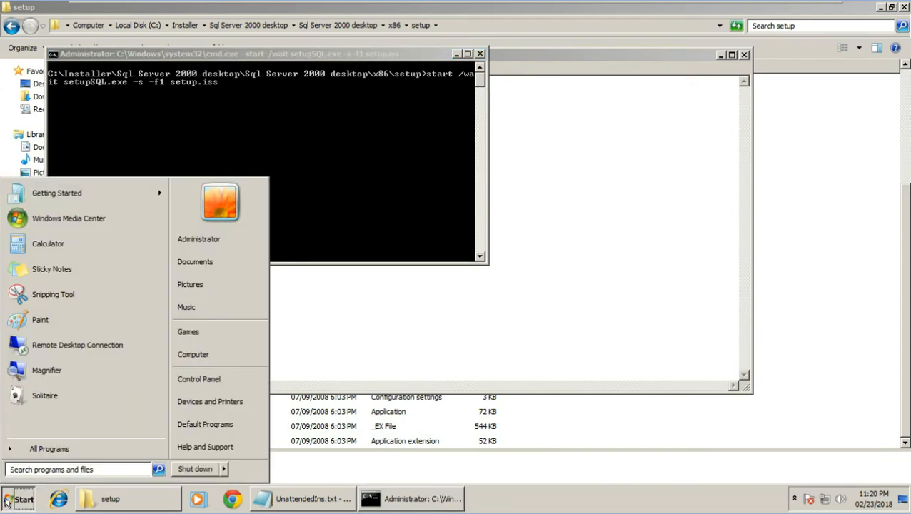
pyautogui.click(36, 451)
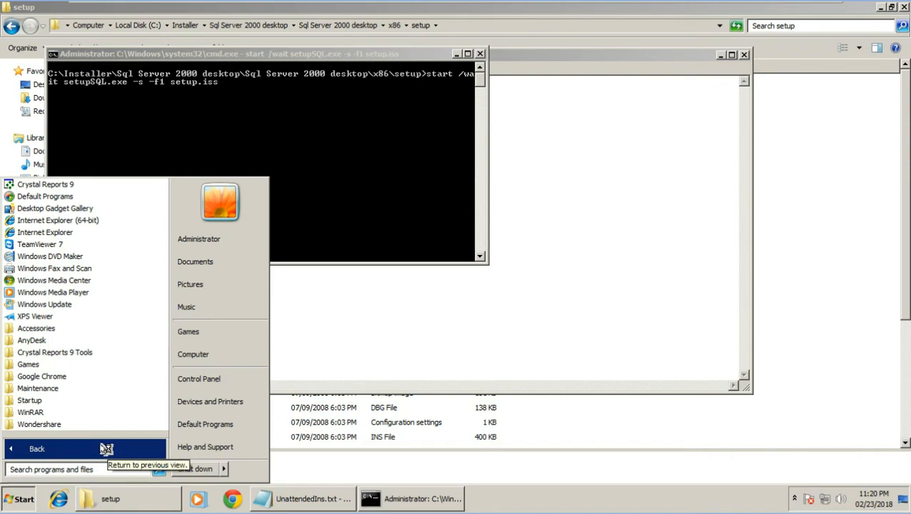
pyautogui.click(276, 224)
# Step: Expand the Microsoft SQL Server program group in the installed programs list to view its tools
pyautogui.click(21, 503)
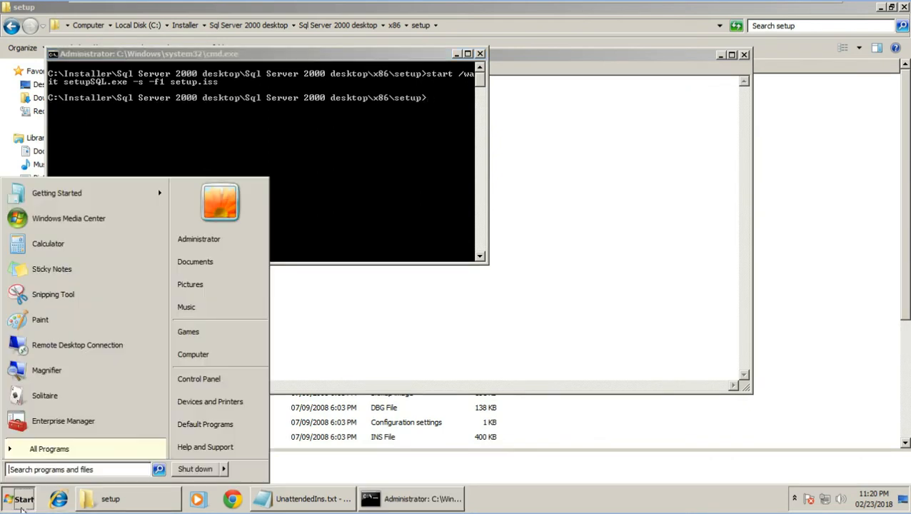
pyautogui.click(64, 450)
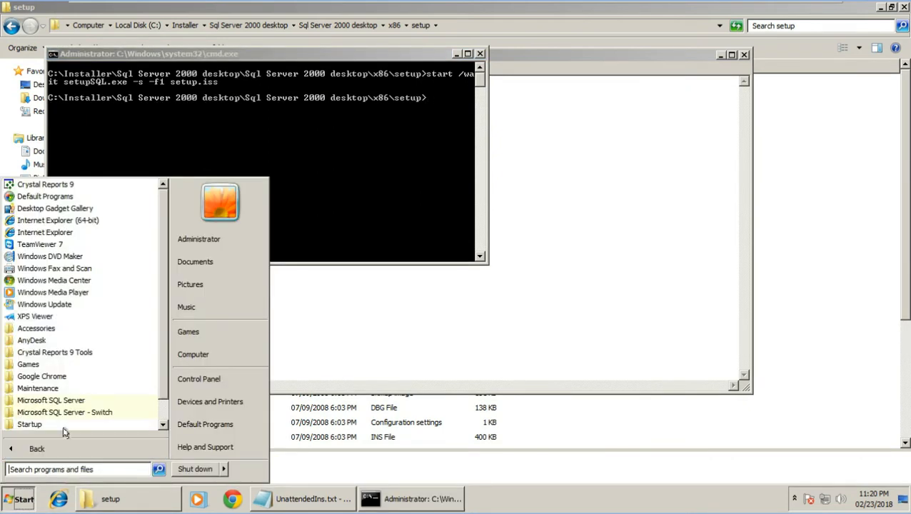
pyautogui.click(83, 402)
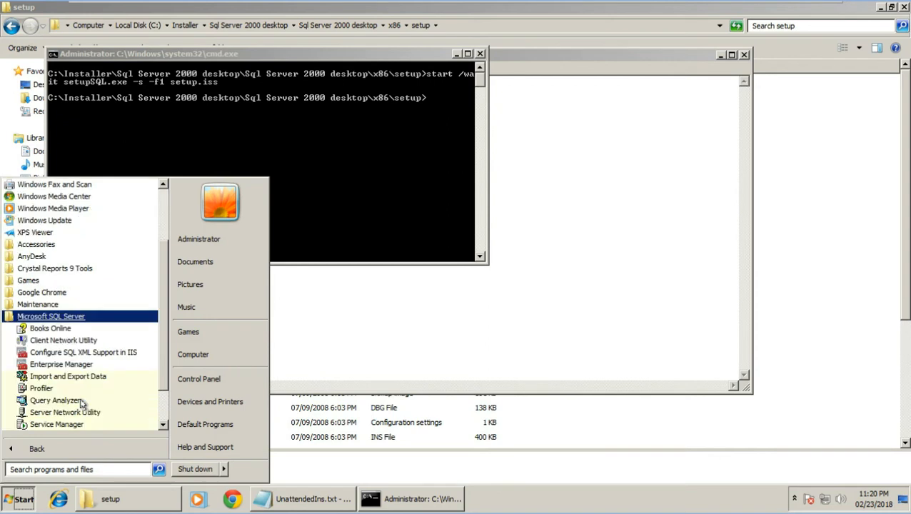
# Step: Close UnattendedIns.txt and minimize the Windows 7 virtual machine window
pyautogui.click(610, 180)
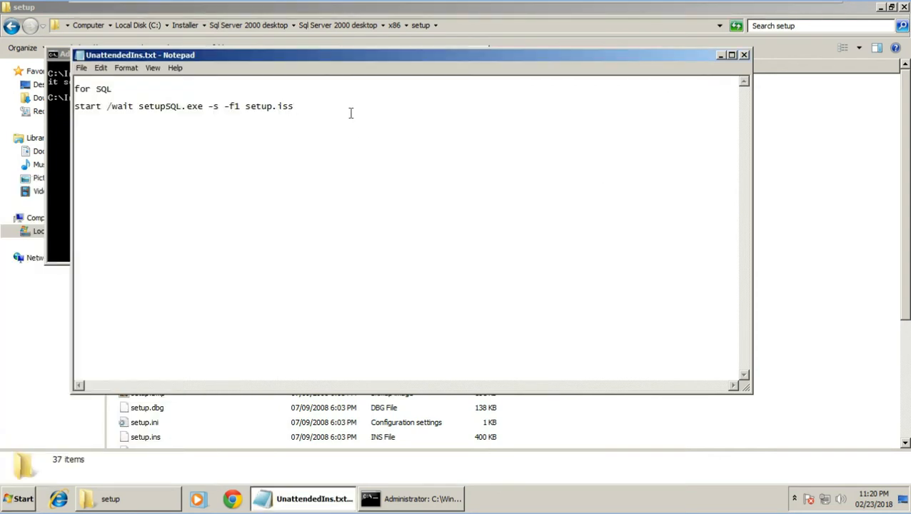
pyautogui.click(743, 55)
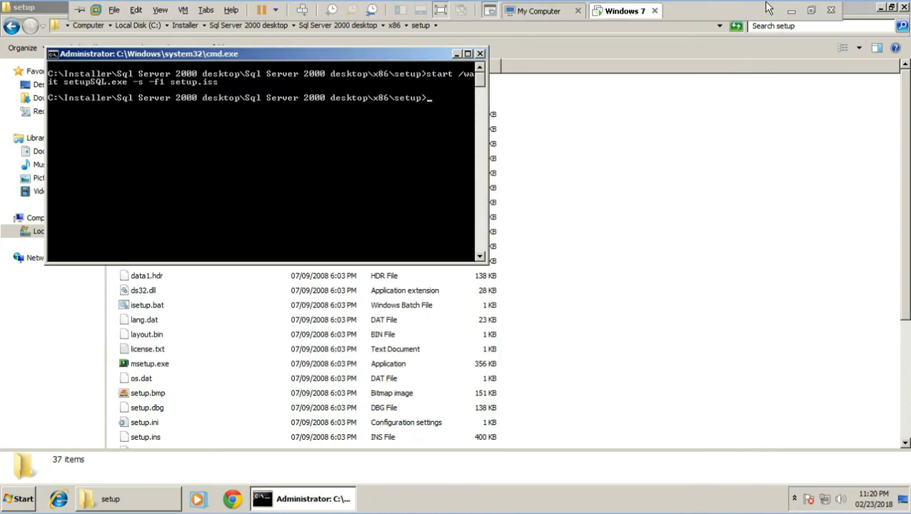
pyautogui.click(791, 10)
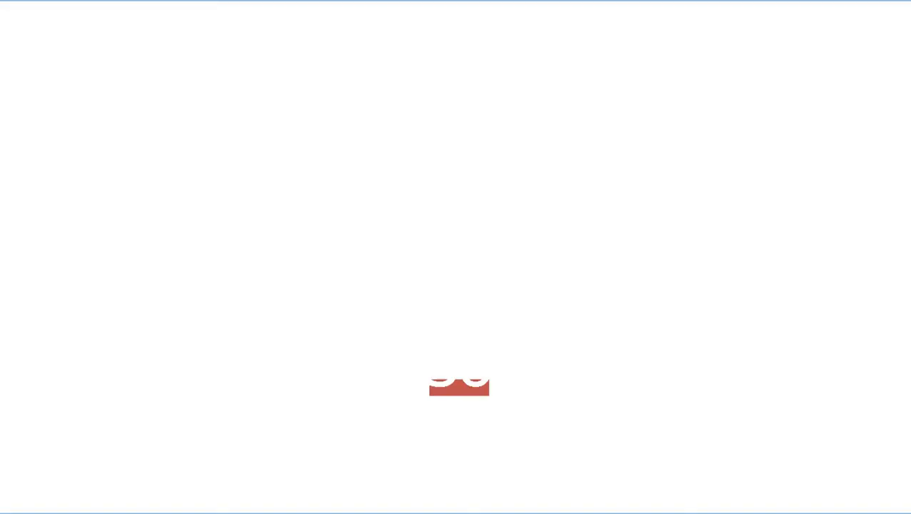